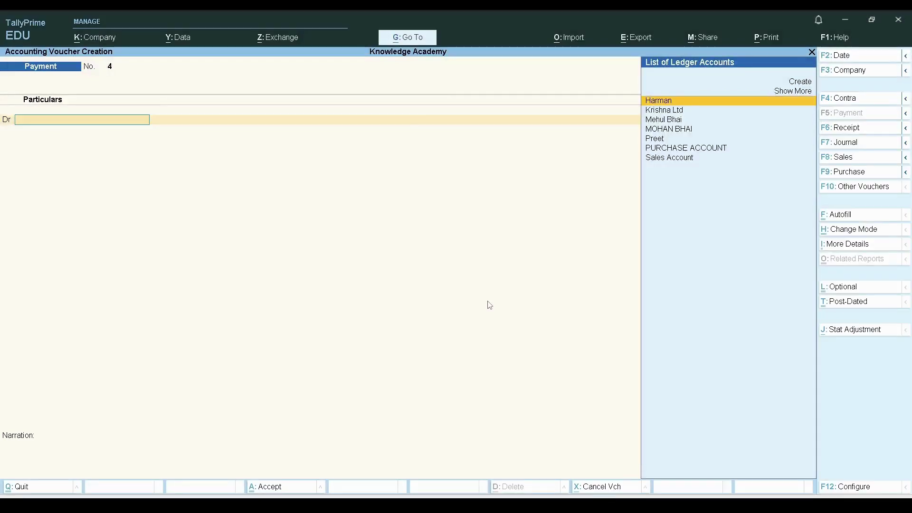
- Start a new ledger from the payment voucher's debit line and name it as the loan given to the borrower's account
type("L")
key("Return")
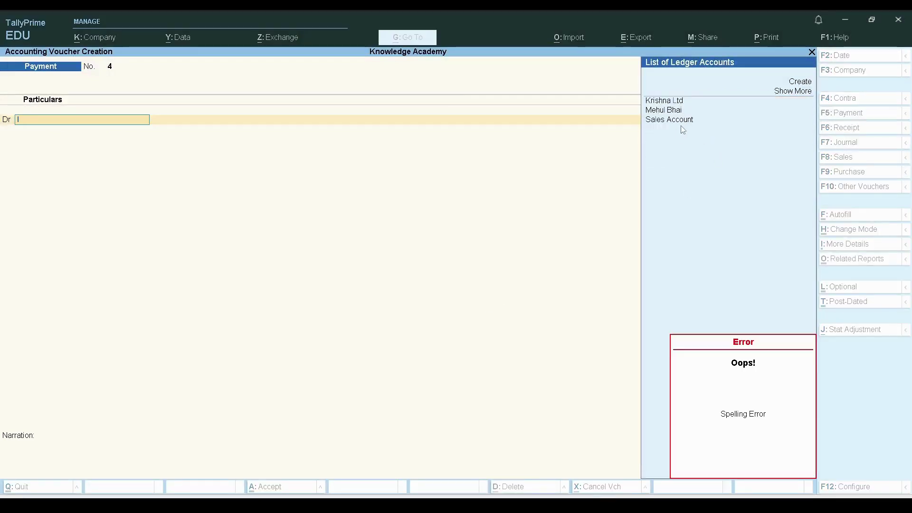
key("Up")
key("Up")
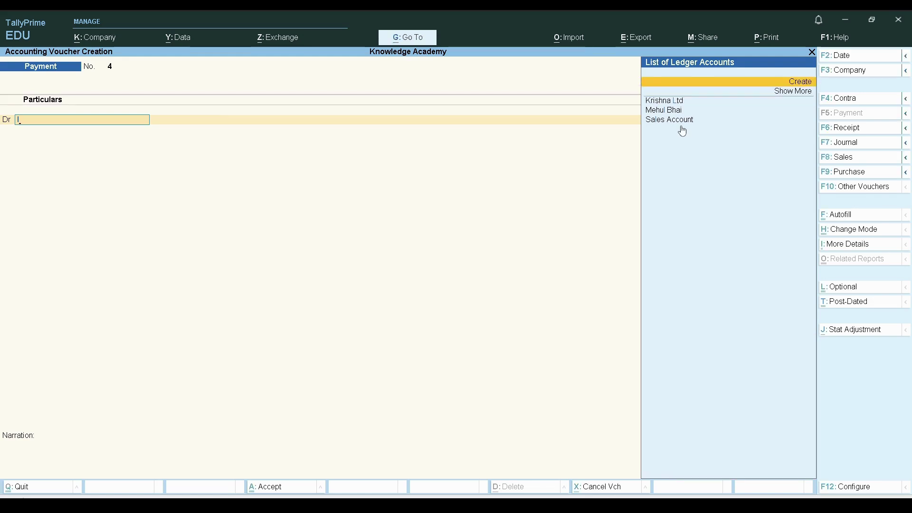
key("Return")
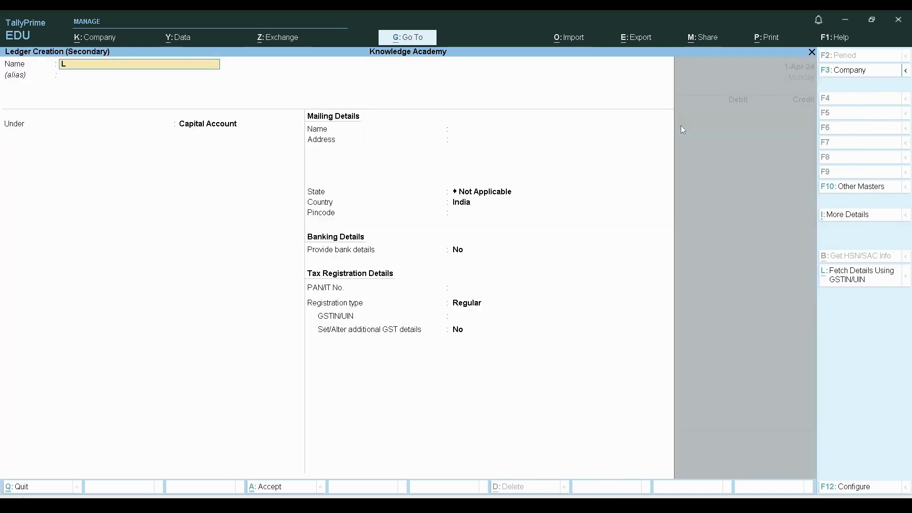
type("oan Gie")
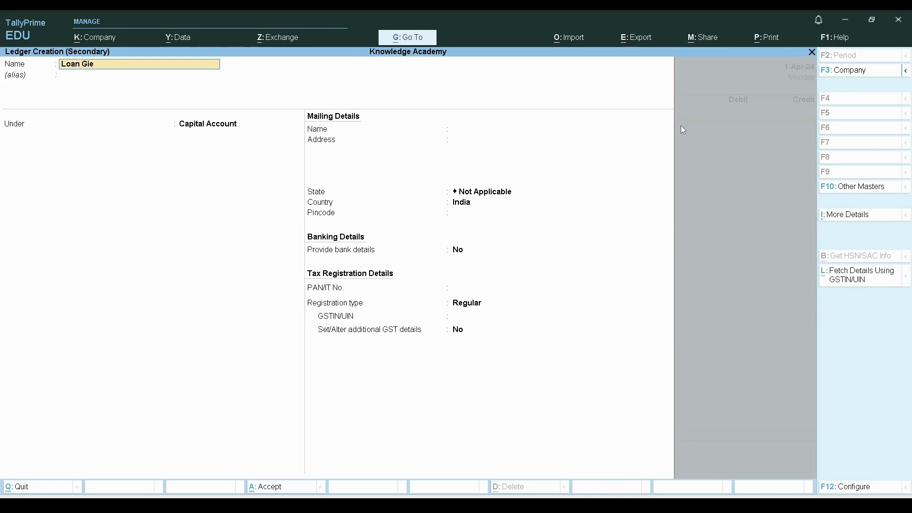
key("BackSpace")
type("ven to Aaryan Account")
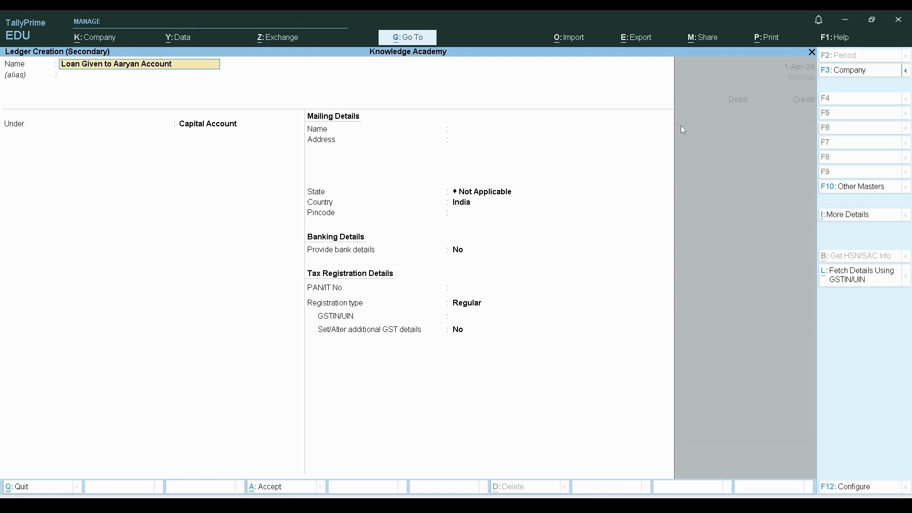
key("Return")
key("Return")
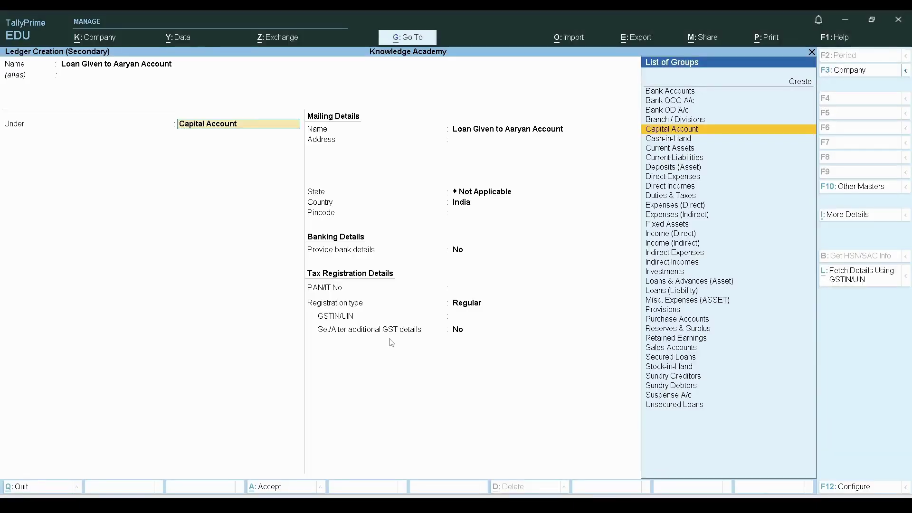
- Group the ledger under Loans & Advances (Asset), keep the remaining defaults and save it
type("Loan")
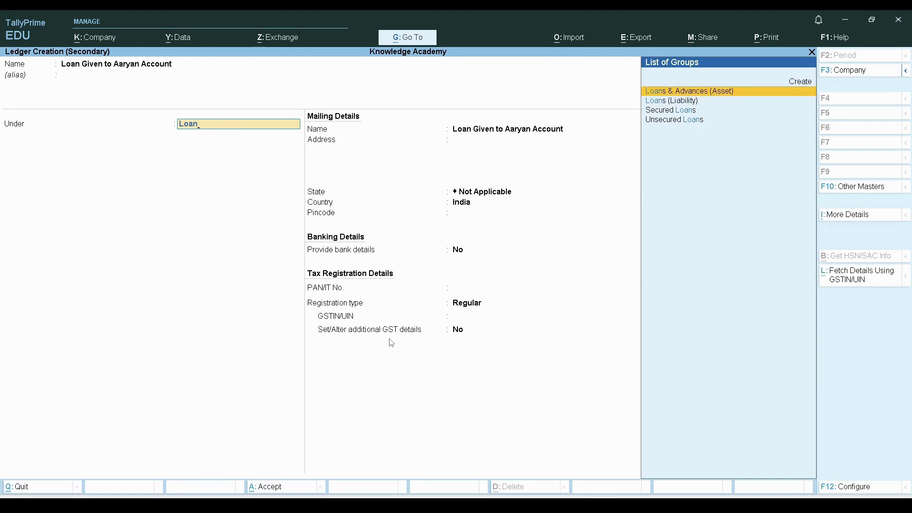
key("Return")
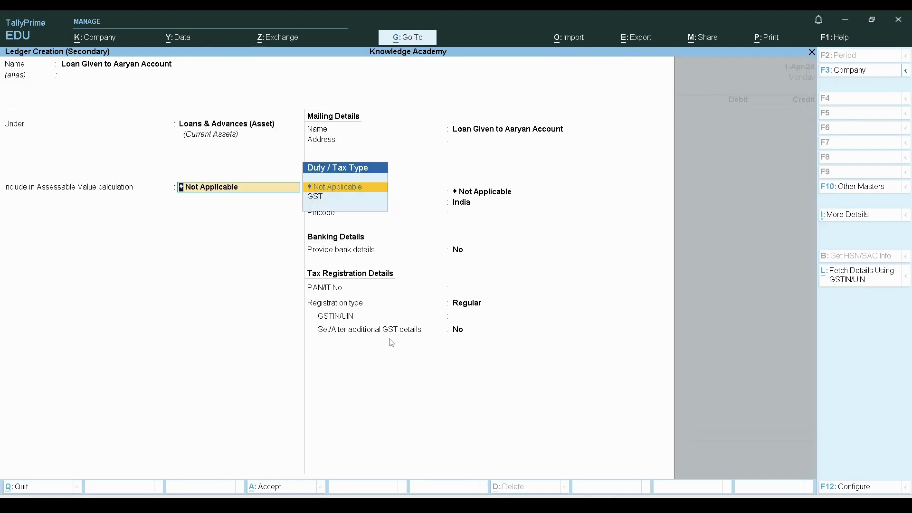
key("Return")
key("Return")
key("Return")
key("Return")
key("Return")
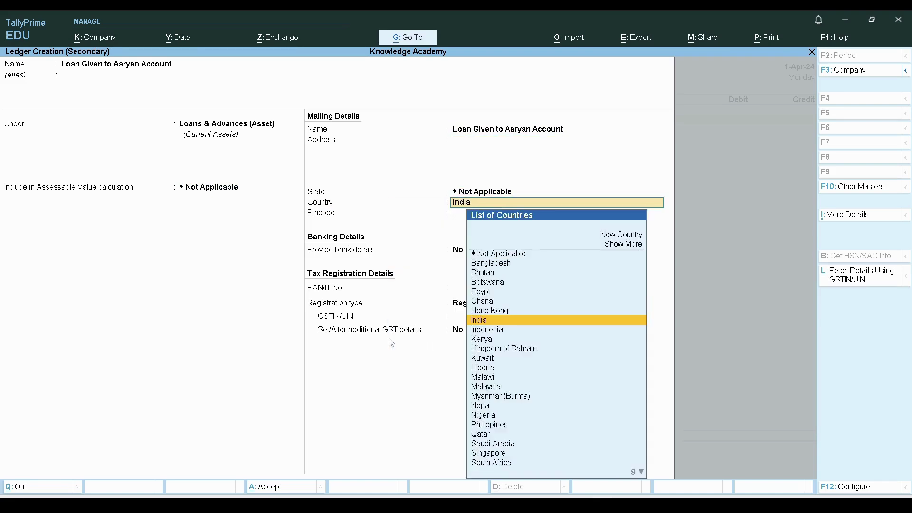
key("Return")
key("Return")
key("Return")
key("Return")
key("Return")
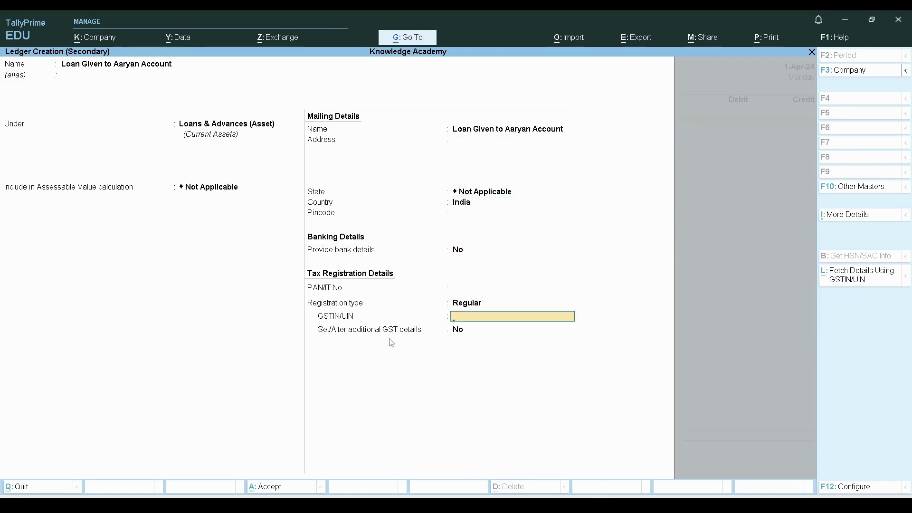
key("Return")
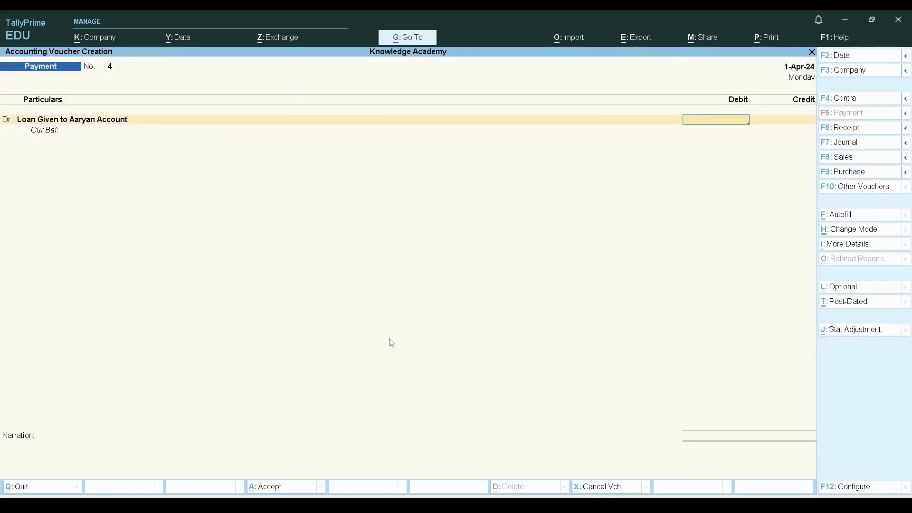
- Enter 70000 as the debit amount for the loan-given ledger in the payment voucher
key("alt+Tab")
key("alt+Tab")
type("70000")
key("Return")
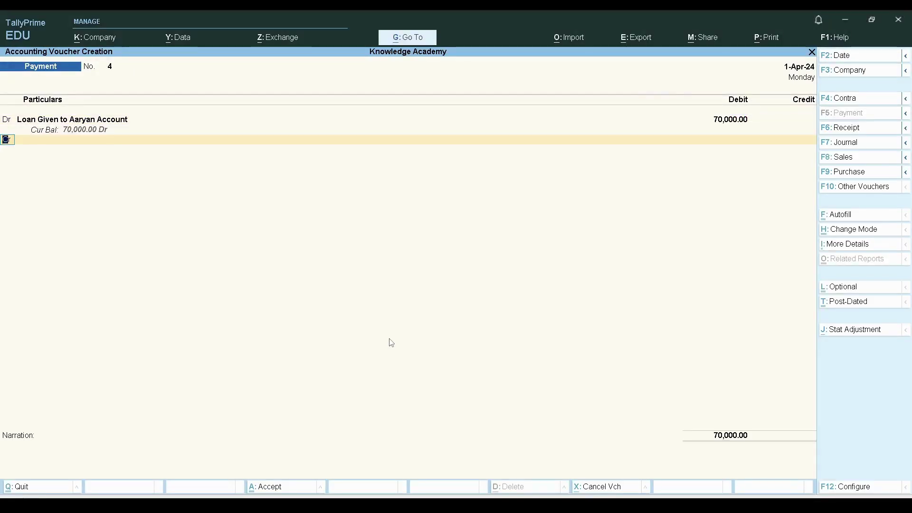
- Check the credit account in the Word notes and choose Cash for the payment voucher's credit line in TallyPrime
key("Return")
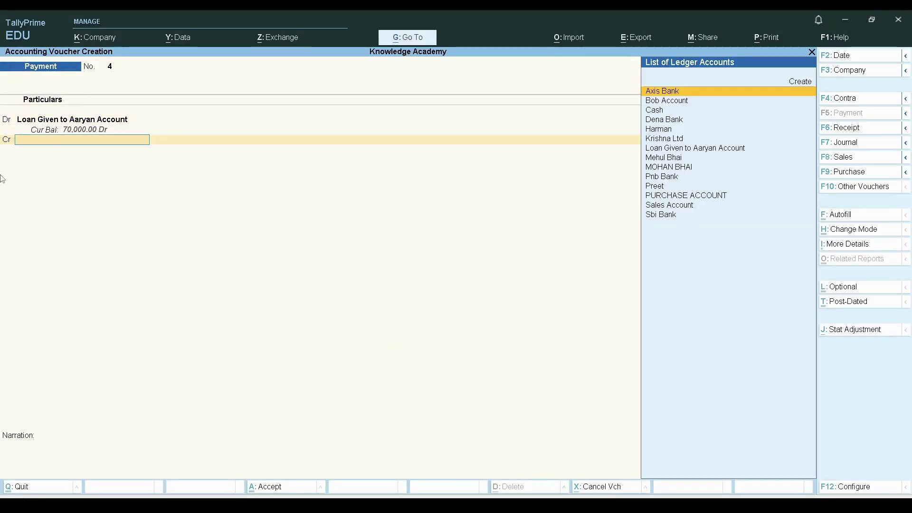
key("alt+Tab")
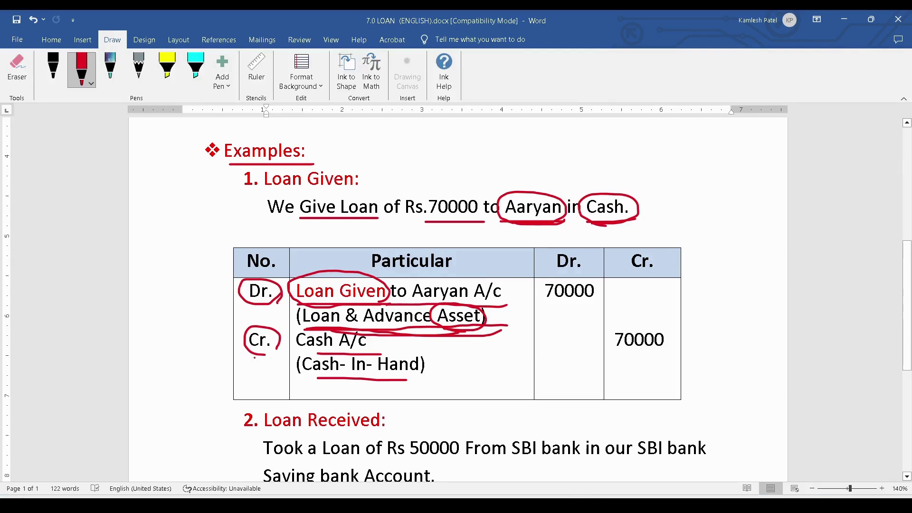
key("alt+Tab")
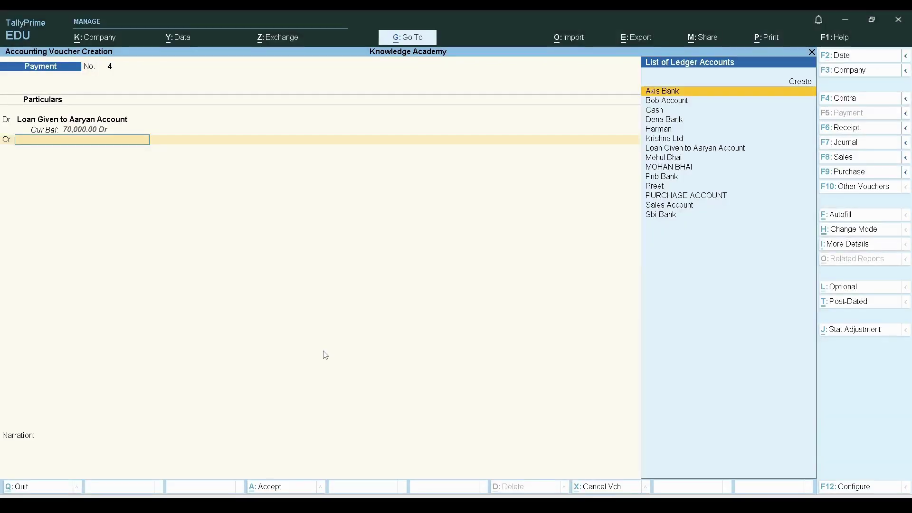
type("Cas")
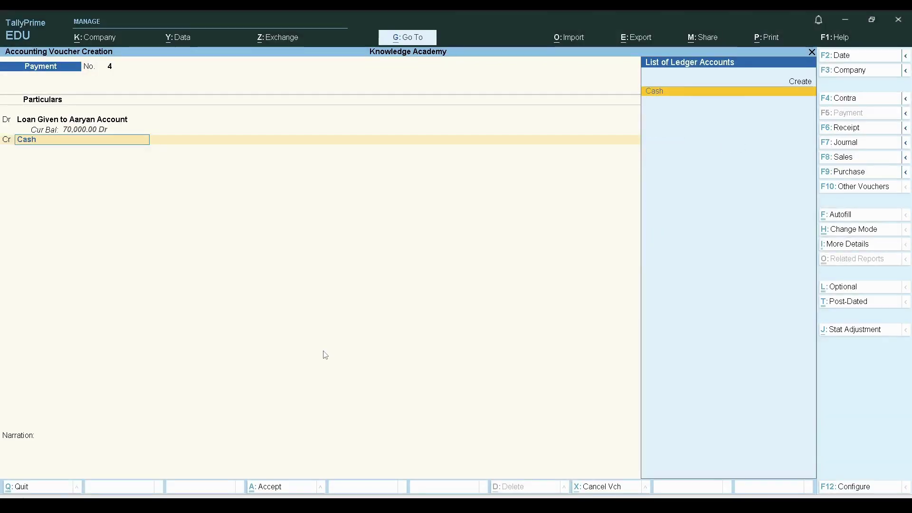
type("h")
key("Return")
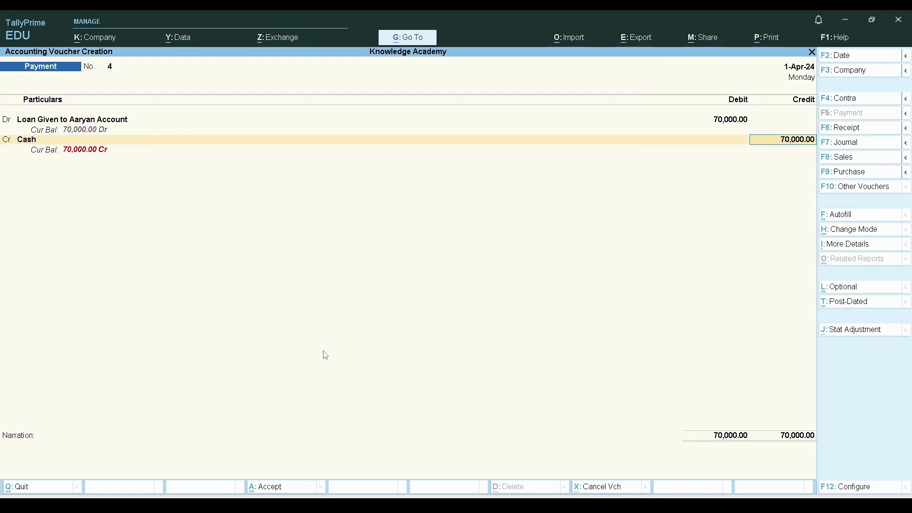
- Accept the 70,000 Cash credit and save the payment voucher without a narration
key("Return")
key("Return")
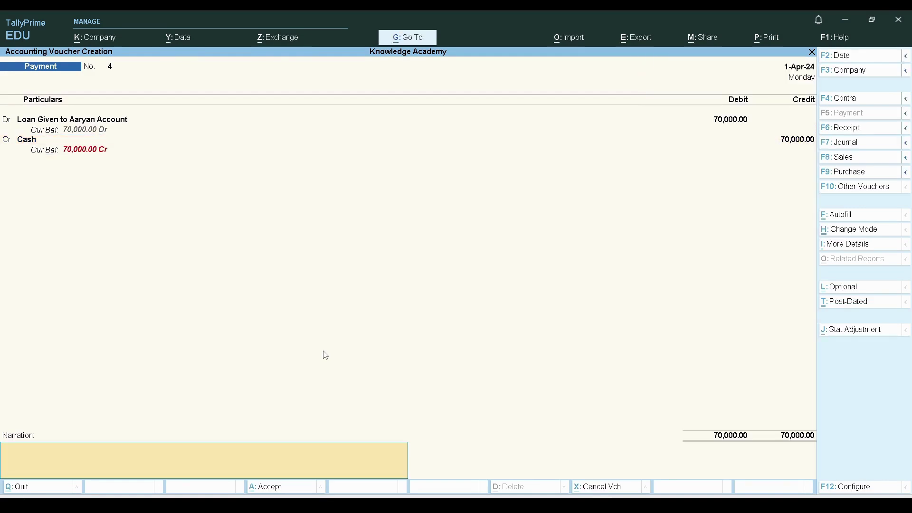
key("Return")
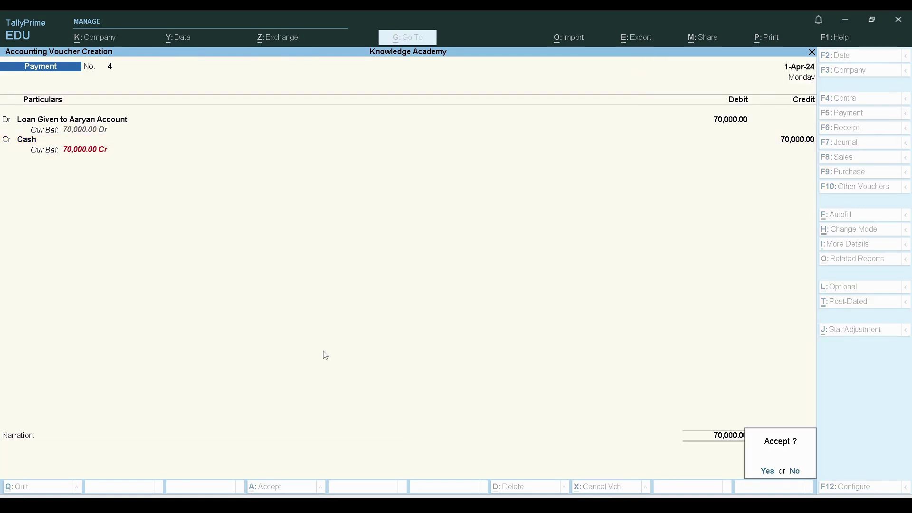
key("Return")
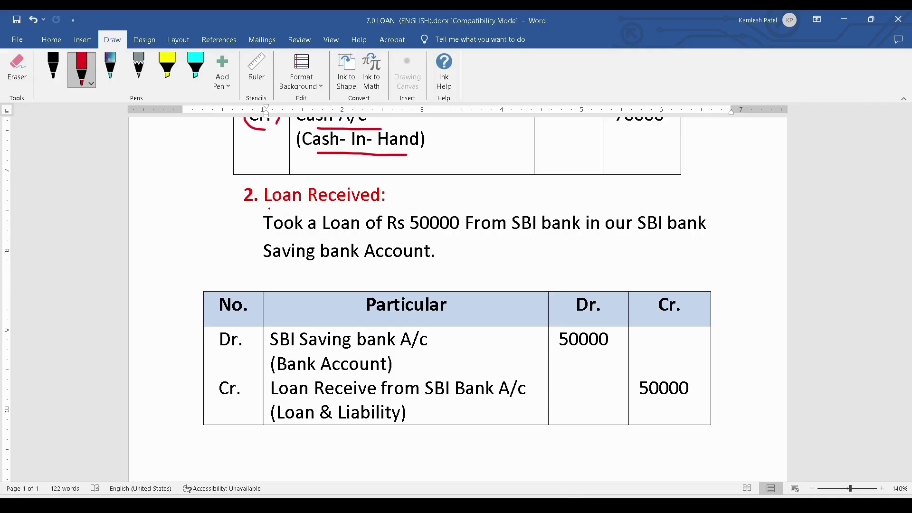
- In the Word notes, underline the Loan Received heading and its transaction text in red and add a tick beside them
left_click_drag(263, 205, 390, 206)
left_click_drag(340, 239, 585, 235)
left_click_drag(265, 265, 427, 265)
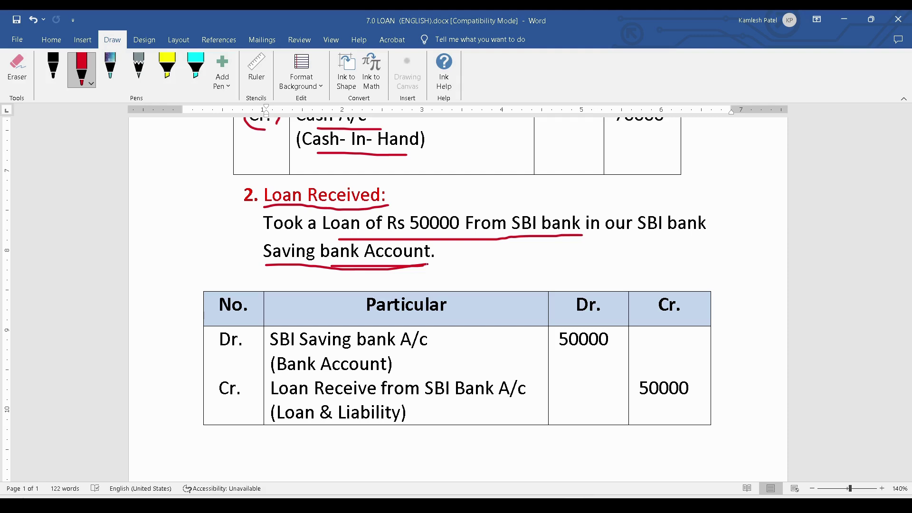
left_click_drag(265, 241, 343, 238)
key("ctrl+z")
left_click_drag(210, 244, 247, 231)
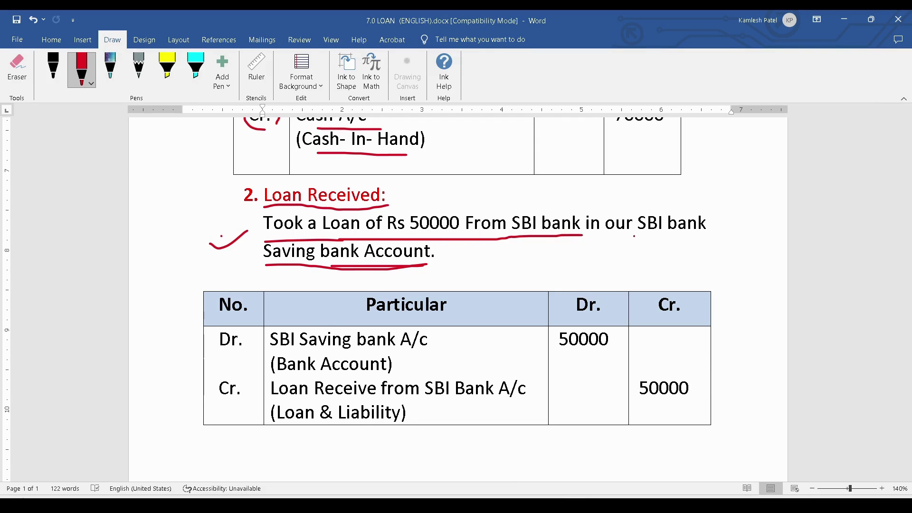
left_click_drag(634, 236, 707, 235)
- Underline the SBI Saving bank A/c entry and its Bank Account group in red, and circle its Dr. label
left_click_drag(275, 354, 433, 355)
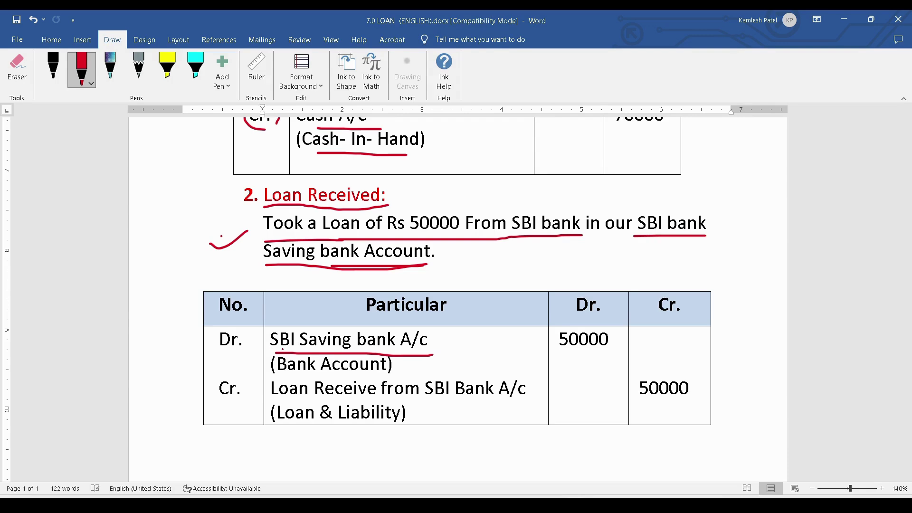
mouse_move(242, 352)
left_mouse_down()
mouse_move(235, 327)
mouse_move(213, 329)
mouse_move(215, 351)
mouse_move(251, 347)
left_mouse_up()
left_click_drag(286, 378, 385, 376)
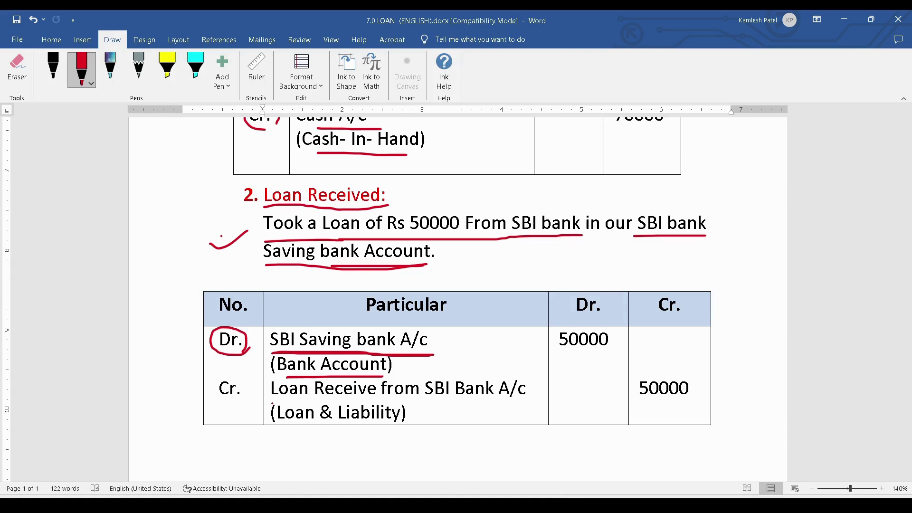
- Underline the Loan Receive from SBI Bank A/c entry and its Loan & Liability group, circle Cr., and retrace the tick
left_click_drag(272, 403, 534, 401)
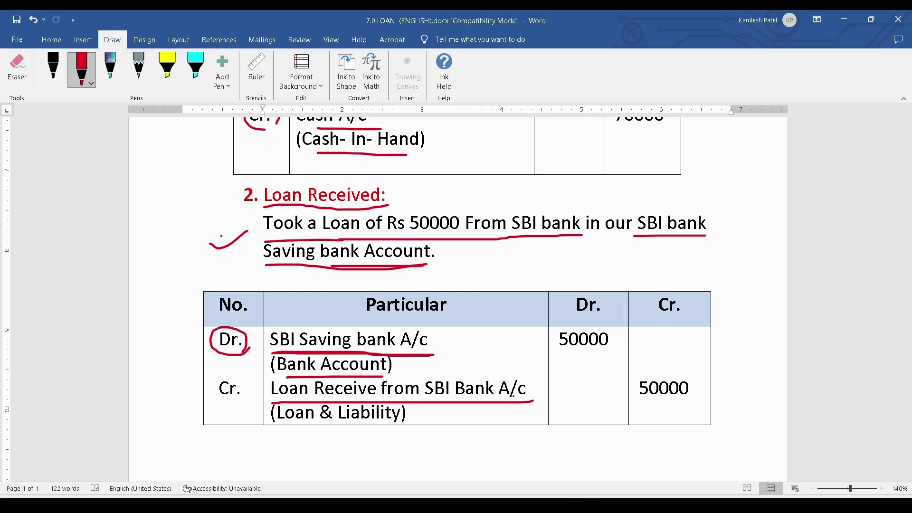
left_click_drag(321, 427, 405, 422)
left_click_drag(277, 426, 408, 426)
left_click_drag(238, 369, 248, 402)
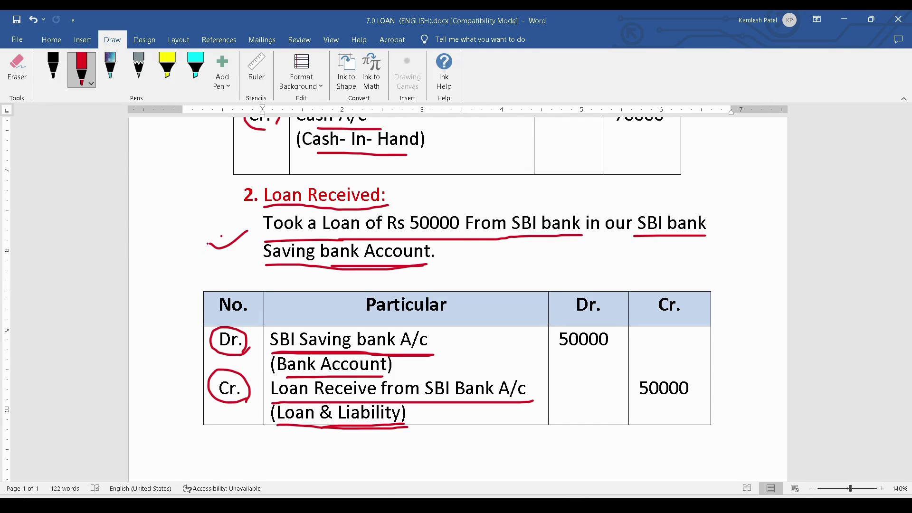
left_click_drag(208, 243, 253, 232)
- Switch to TallyPrime and change the voucher type to Receipt for the SBI loan
mouse_move(601, 504)
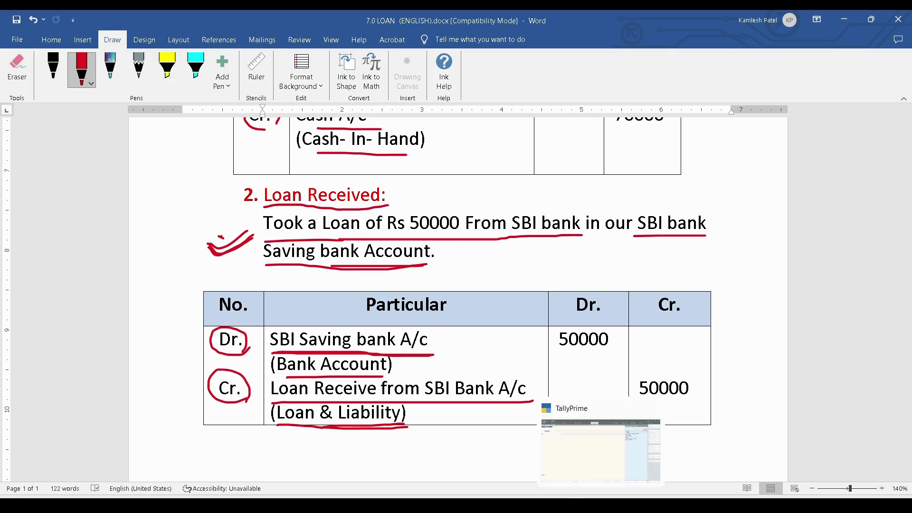
left_click(639, 440)
key("alt+Tab")
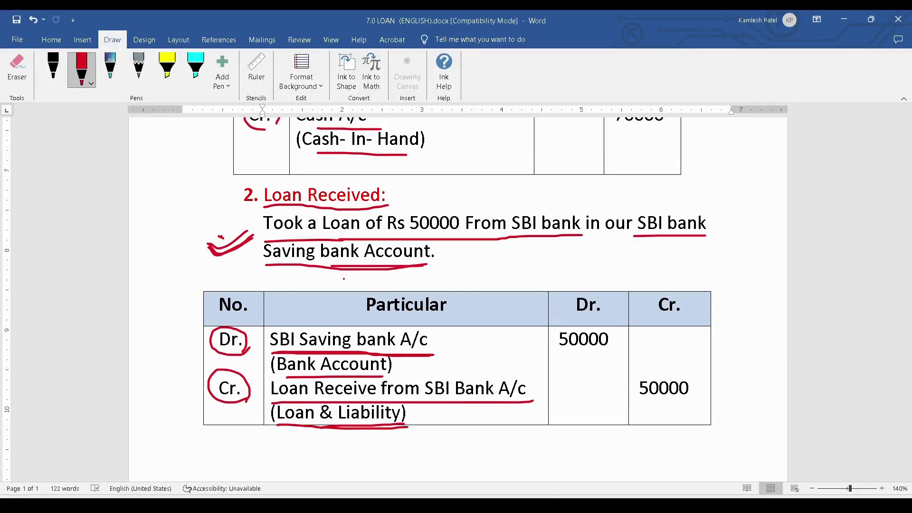
key("alt+Tab")
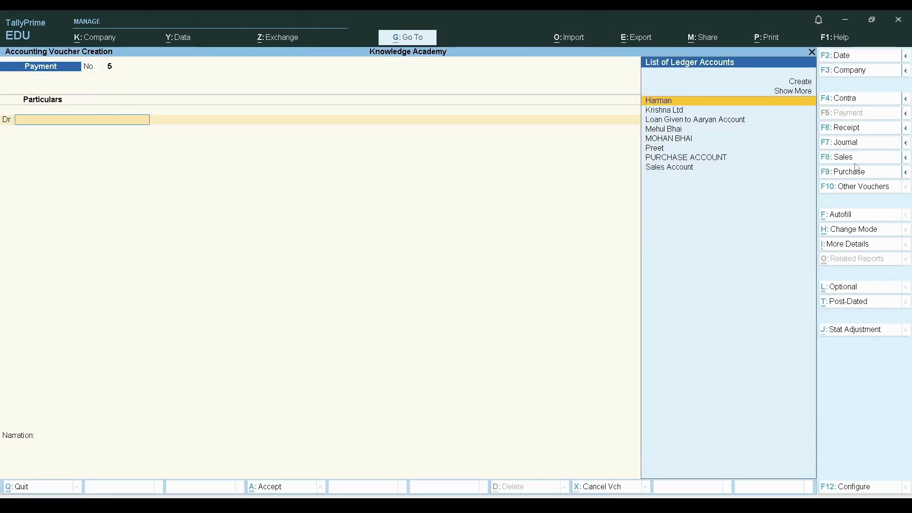
left_click(848, 127)
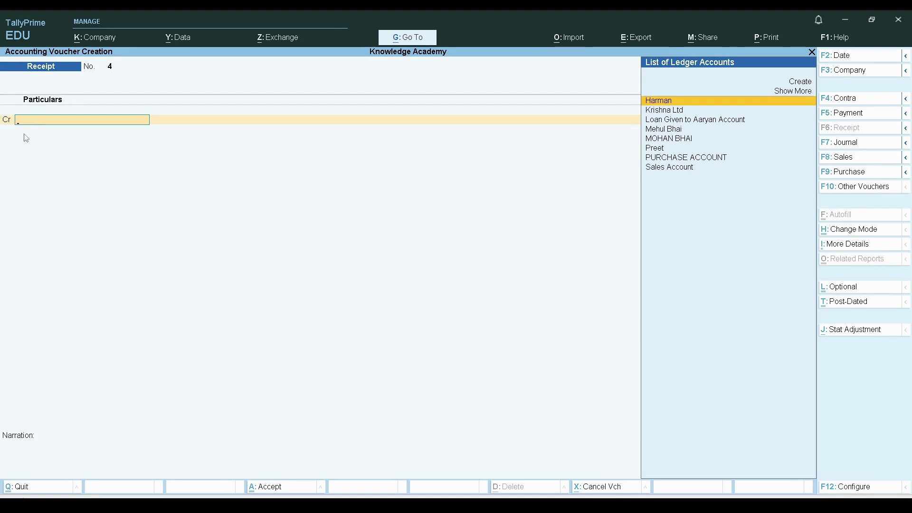
- Check the Word notes, and in TallyPrime create a ledger named Loan Receive From Sbi Bank Account for the receipt's credit line
key("alt+Tab")
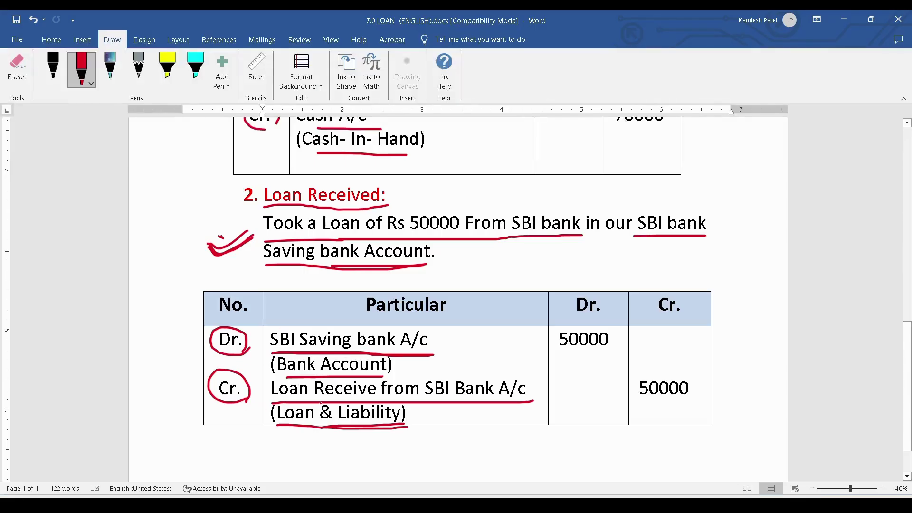
key("alt+Tab")
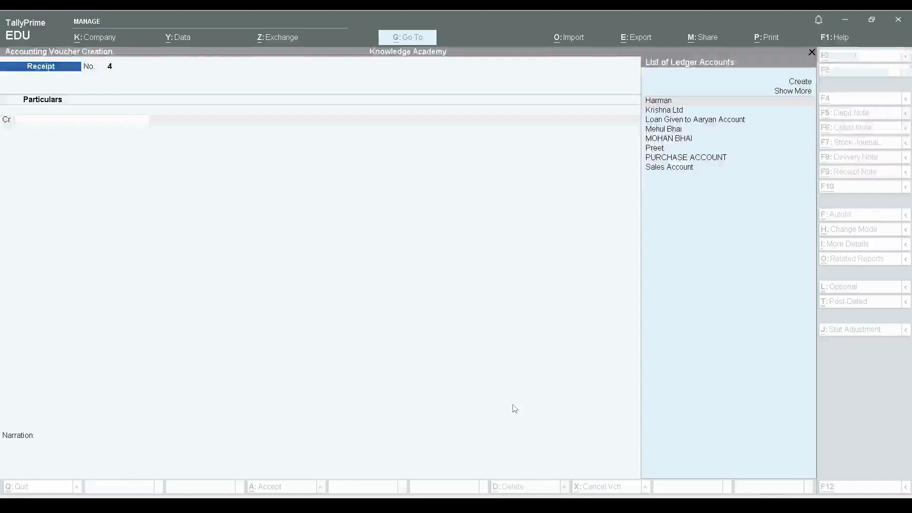
key("Down")
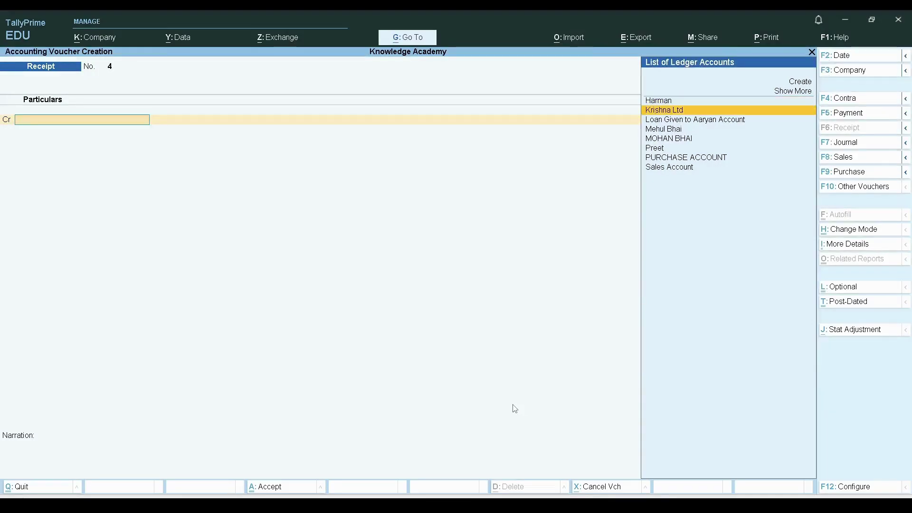
key("Up")
key("Up")
key("Up")
key("Return")
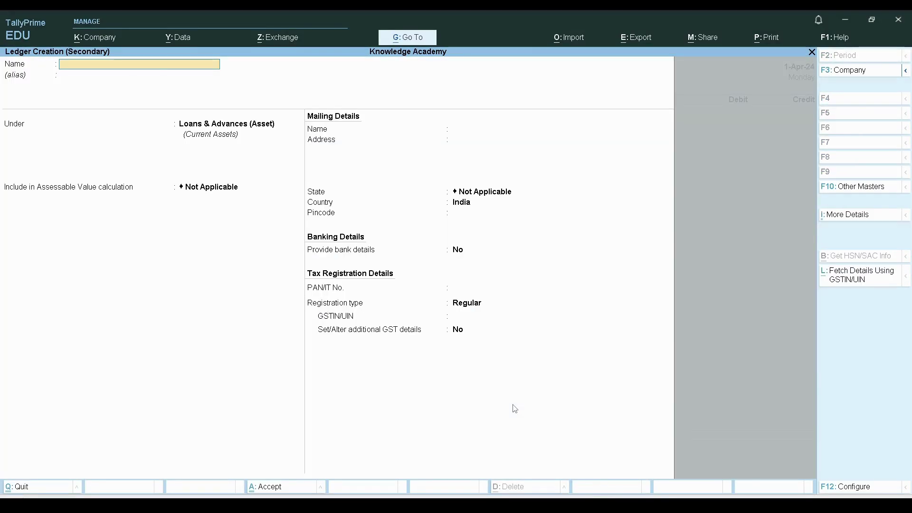
type("Loan Re")
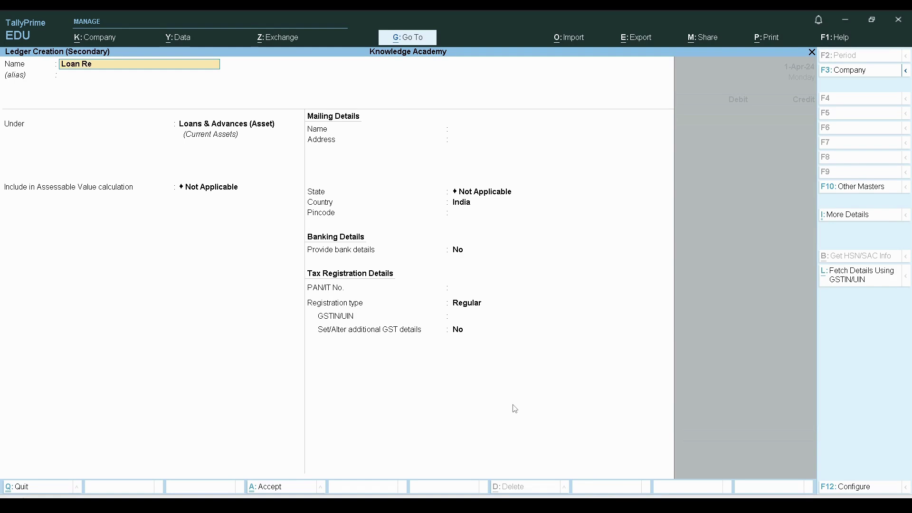
type("ceive From Sbi Bank account")
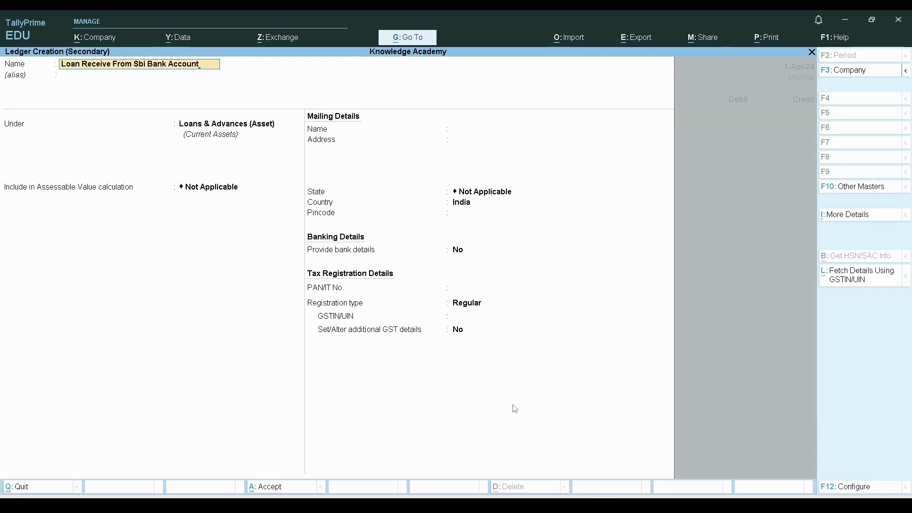
key("Return")
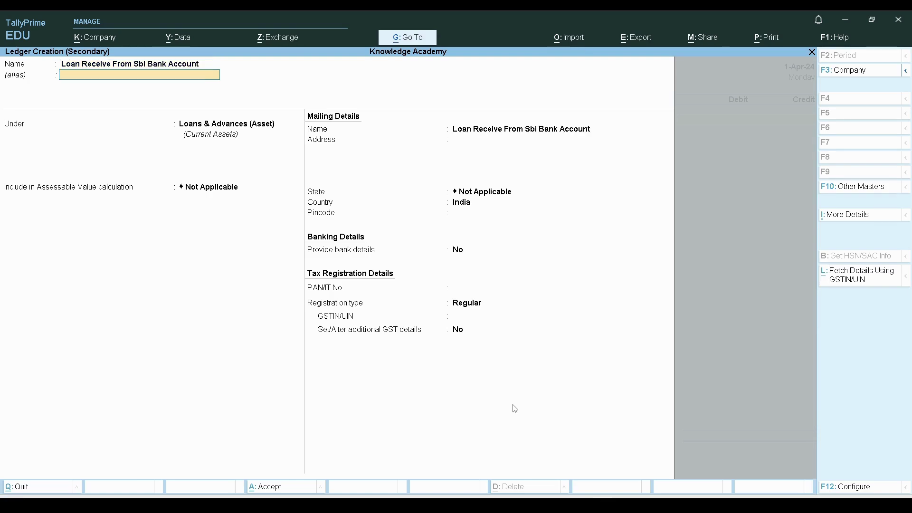
- Place the loan ledger under the Loans (Liability) group, leaving its alias blank
key("alt+Tab")
key("alt+Tab")
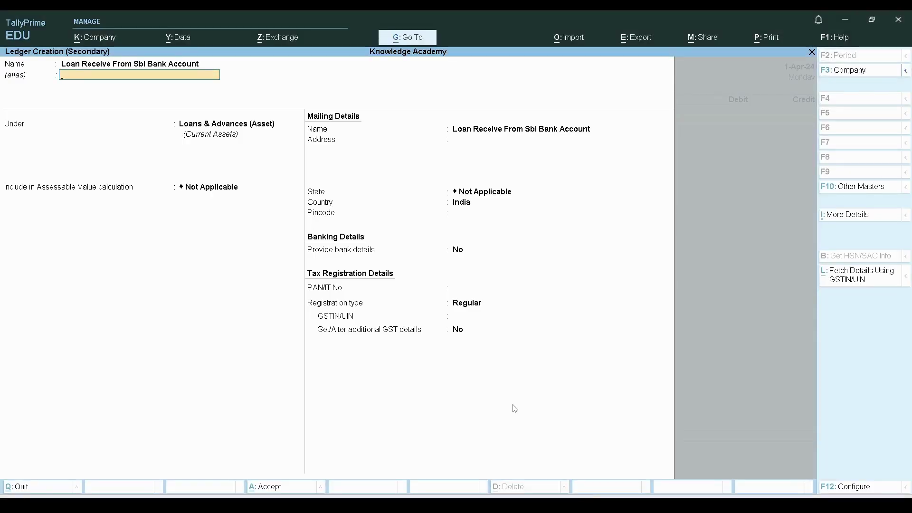
key("Return")
type("Loa")
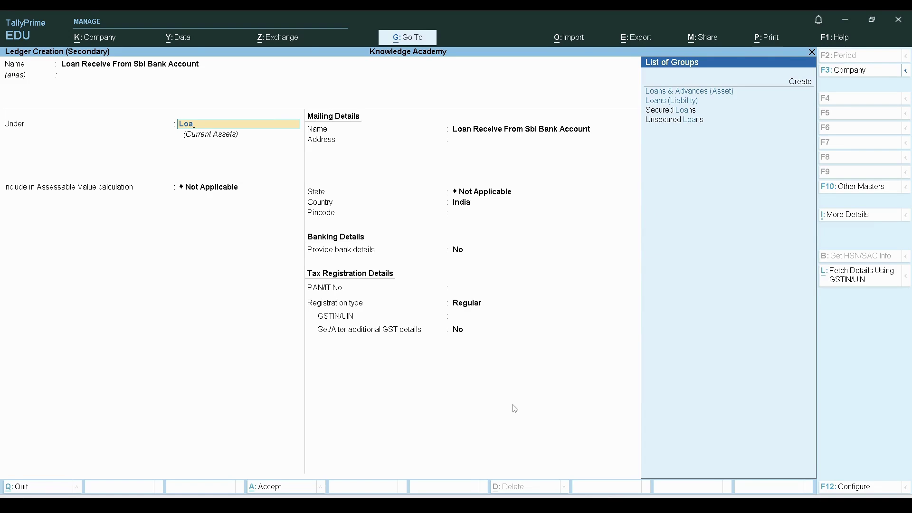
key("Down")
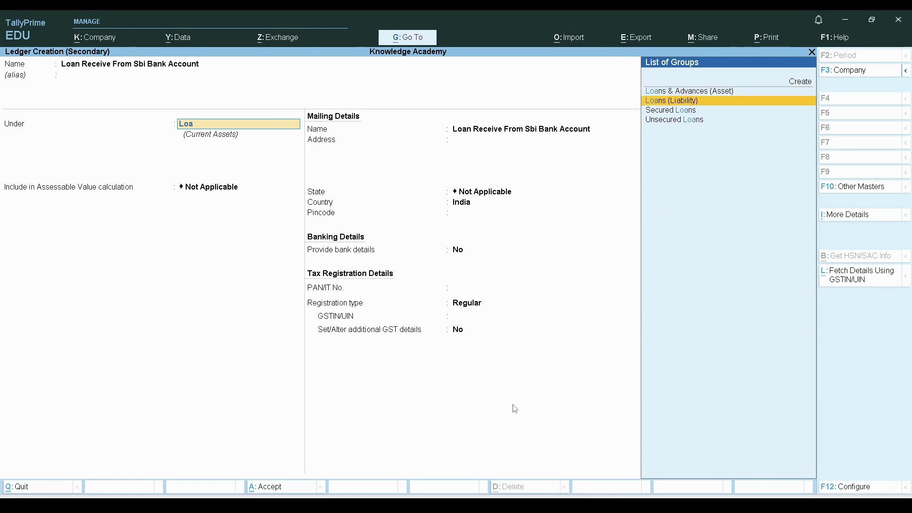
key("Return")
key("Return")
key("Return")
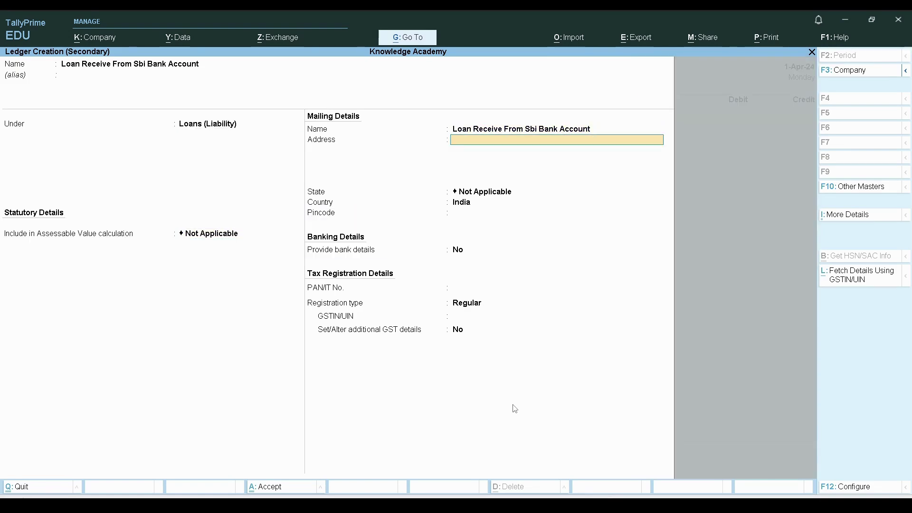
- Save the loan ledger with its remaining details at their defaults and credit it with 50000 in the receipt
key("Return")
key("Return")
key("Return")
key("Return")
key("Return")
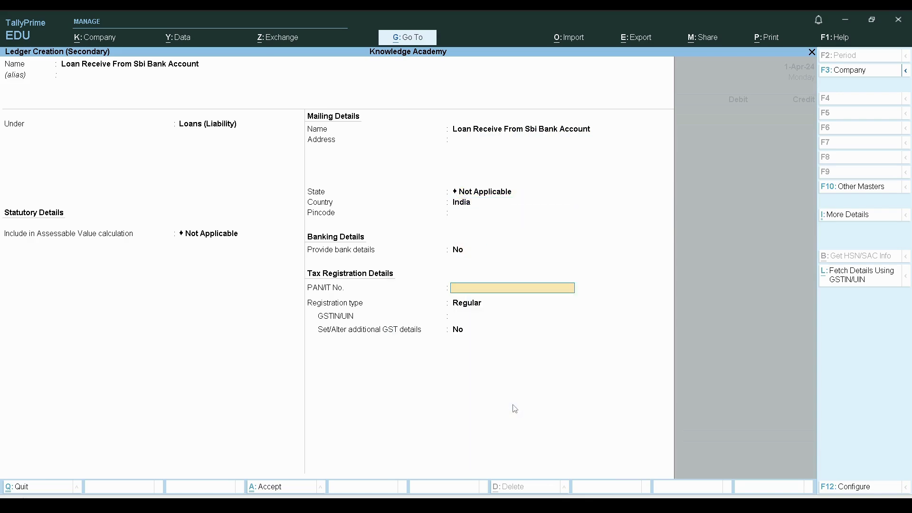
key("Return")
key("Return")
key("Return")
key("Return")
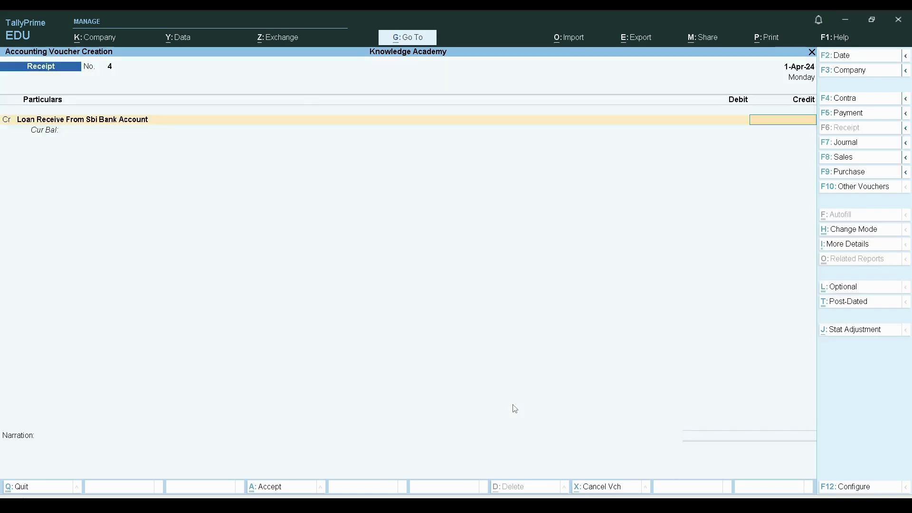
type("50000")
key("Return")
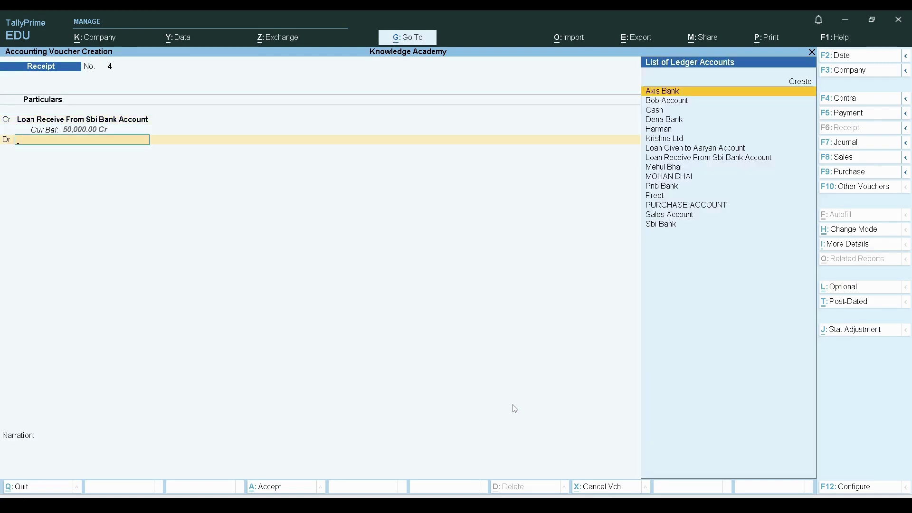
- For the receipt's debit line, create a ledger named Sbi Bank Saving Account under the Bank Accounts group
key("alt+Tab")
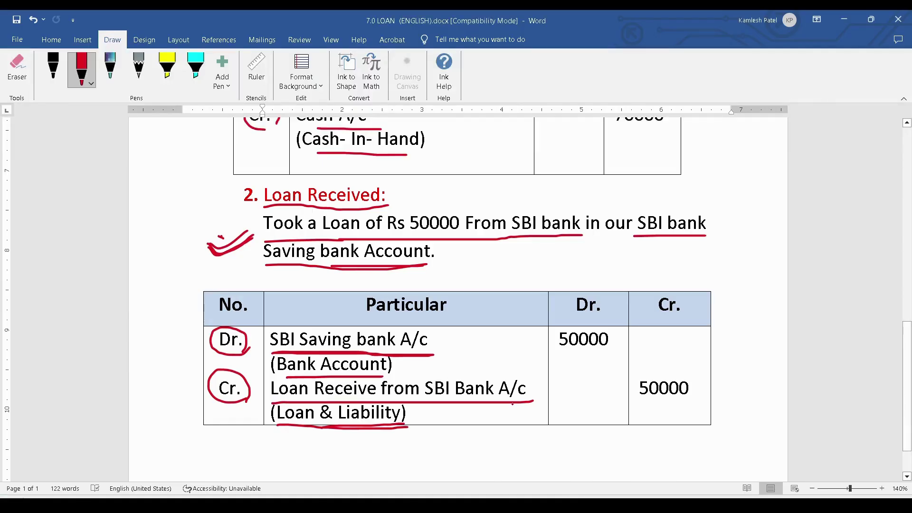
key("alt+Tab")
key("Down")
key("Up")
key("Up")
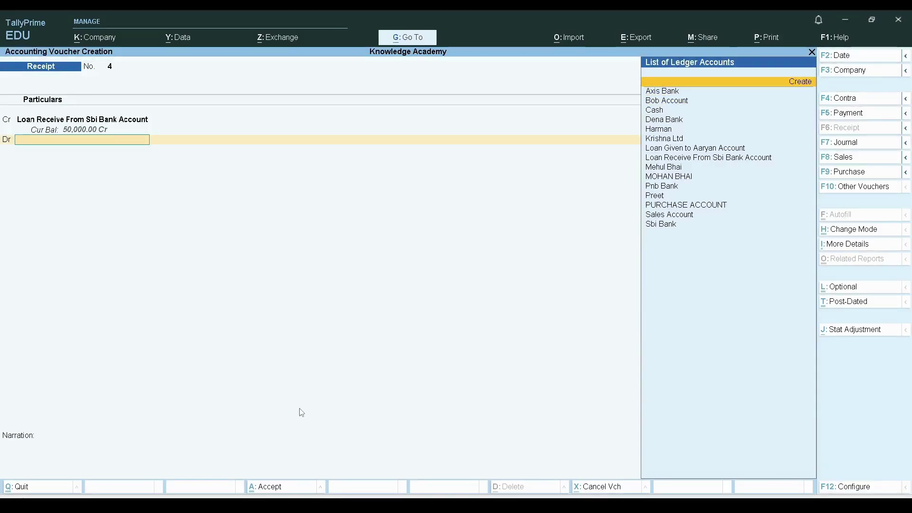
key("Return")
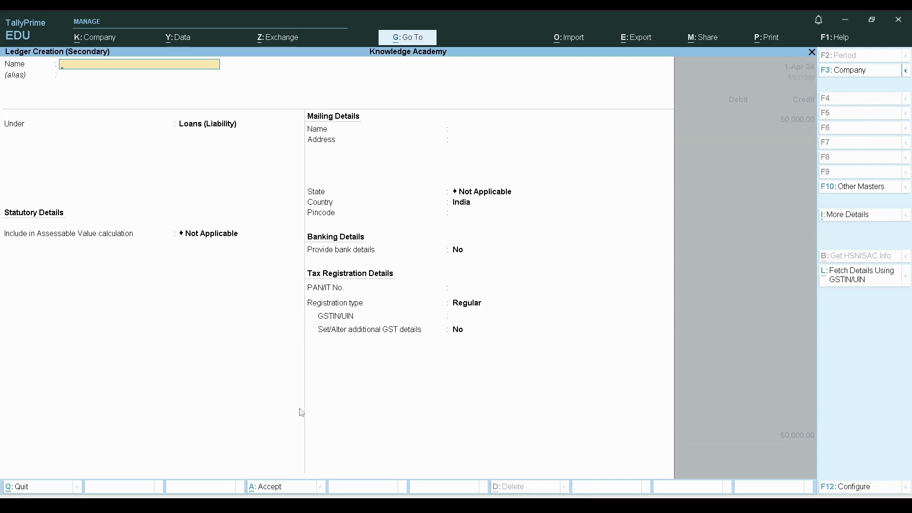
type("Sbi Bank Saving Account")
key("Return")
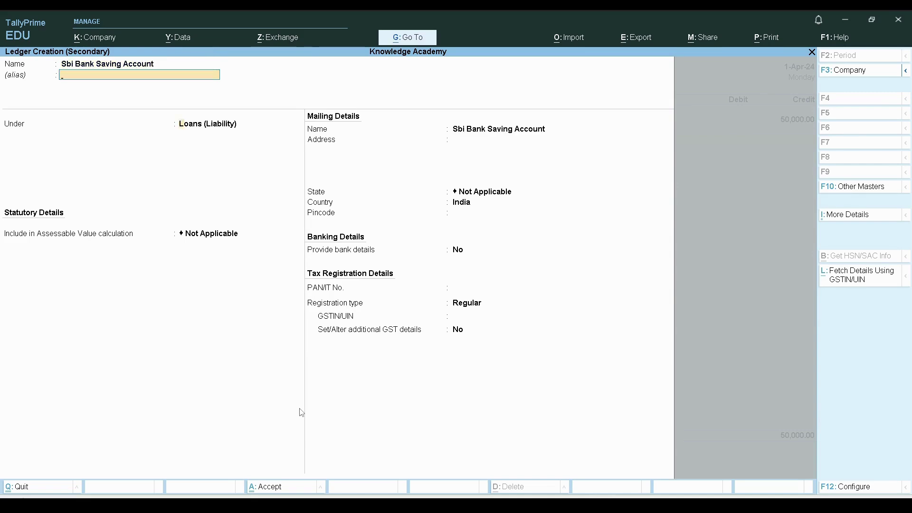
type("Ban")
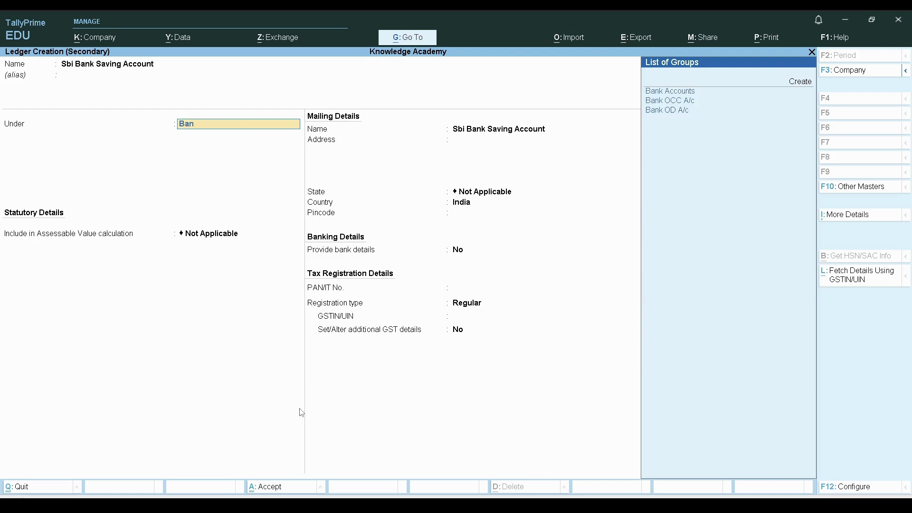
key("Down")
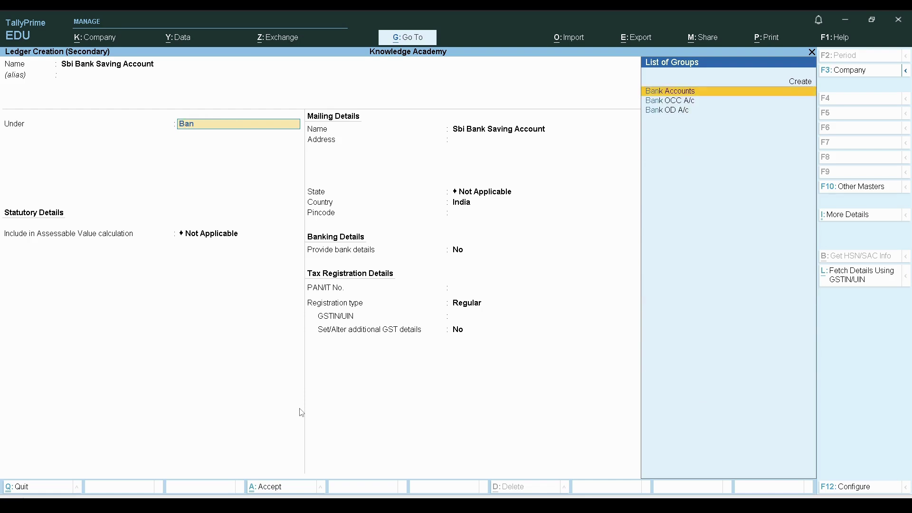
key("Return")
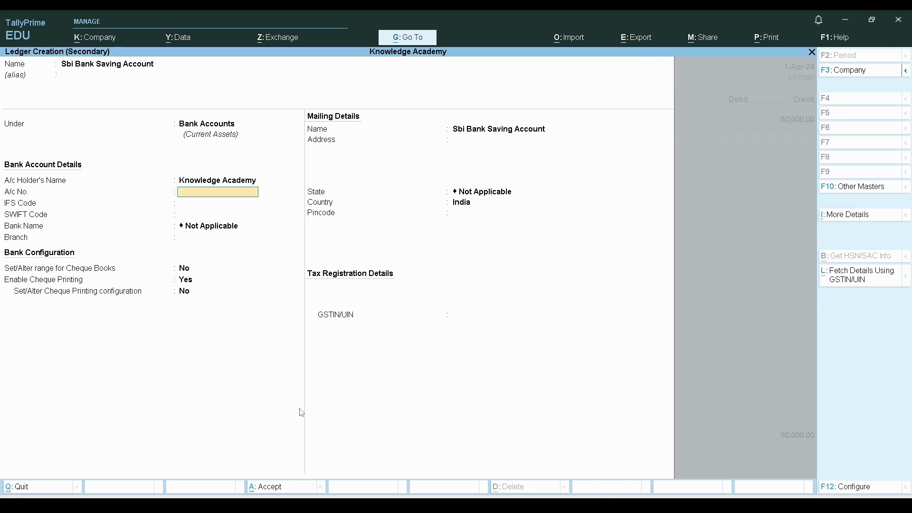
- Leave the savings ledger's bank, mailing and tax details at their defaults and save it
key("Return")
key("Return")
key("Return")
key("Return")
key("Return")
key("Return")
key("Return")
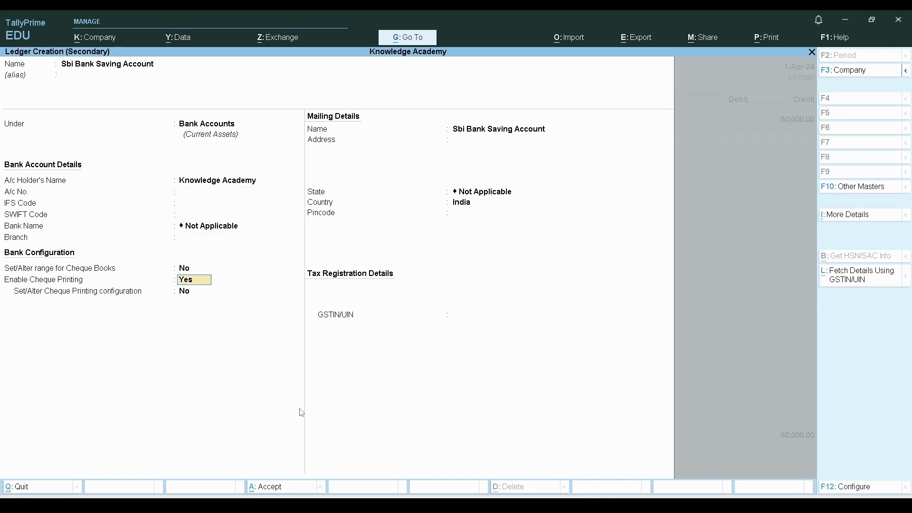
key("Return")
key("Return")
key("Return")
key("Return")
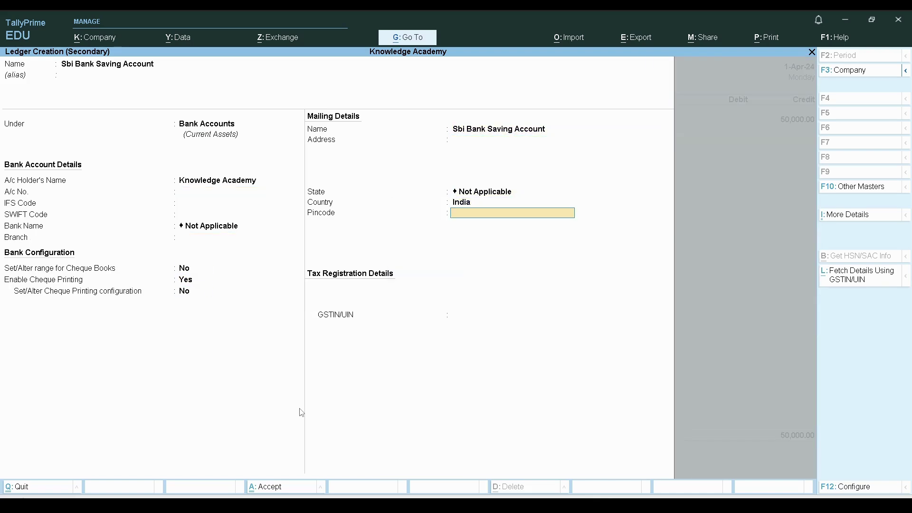
key("Return")
key("Return")
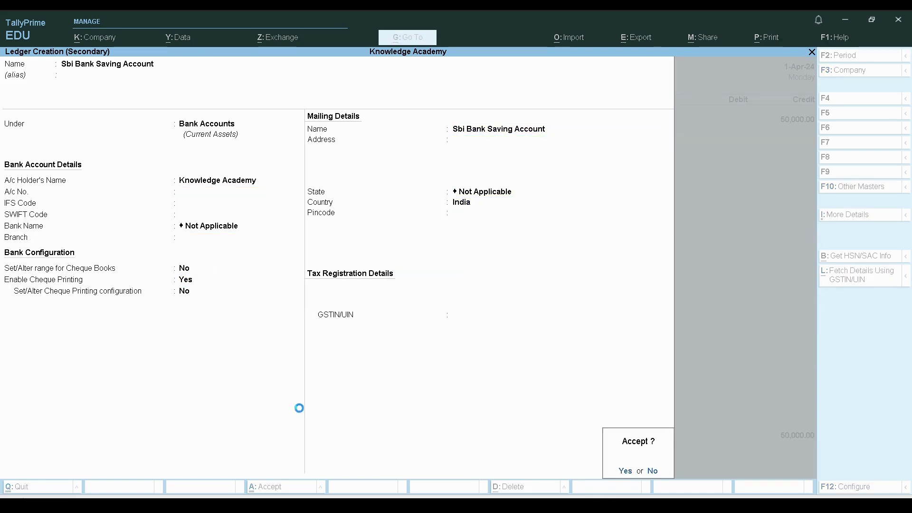
key("Return")
- Accept the 50,000 debit with a Cheque/DD bank allocation and save the receipt voucher without a narration
key("Return")
key("Return")
key("Return")
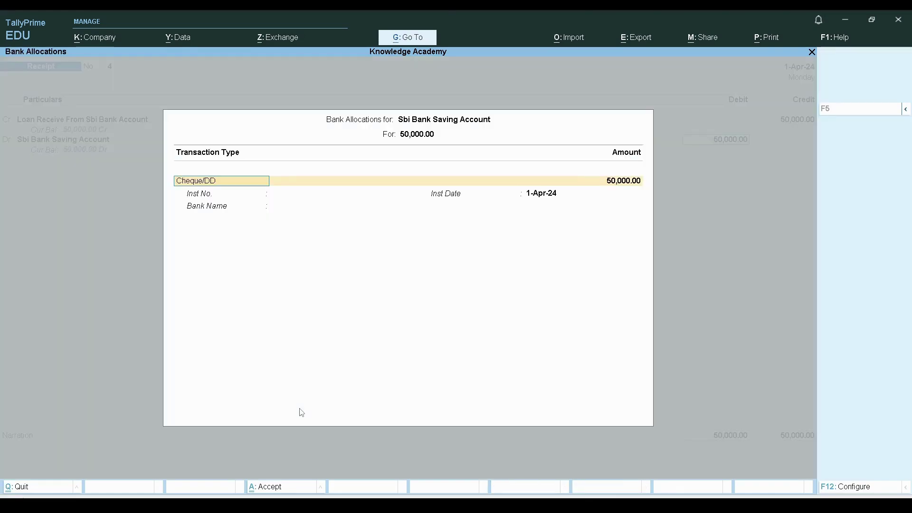
key("Return")
key("Return")
key("Return")
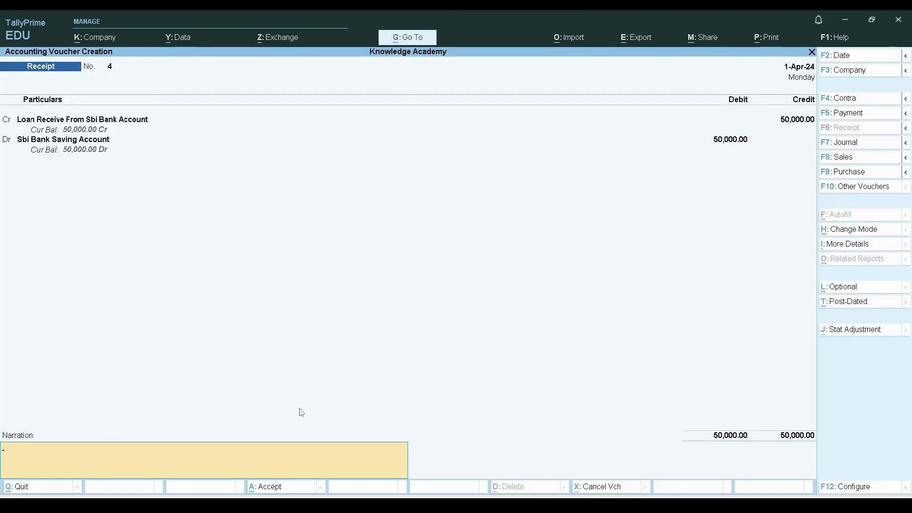
key("Return")
key("Return")
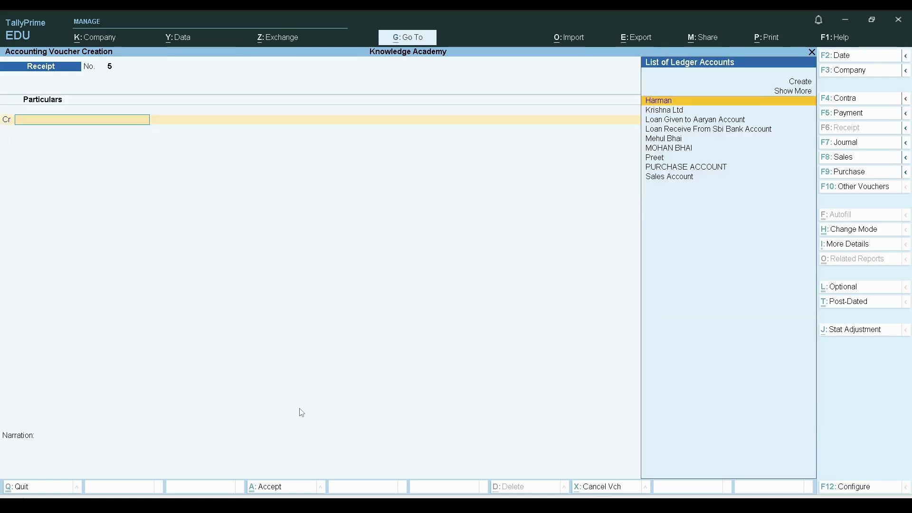
- Glance at the Word notes, leave voucher entry in TallyPrime, and open the Balance Sheet in detailed view
key("alt+Tab")
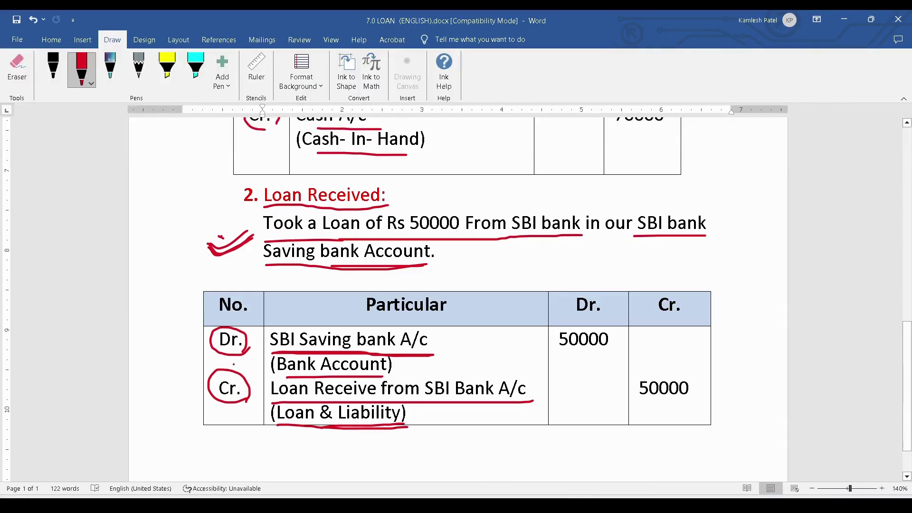
key("alt+Tab")
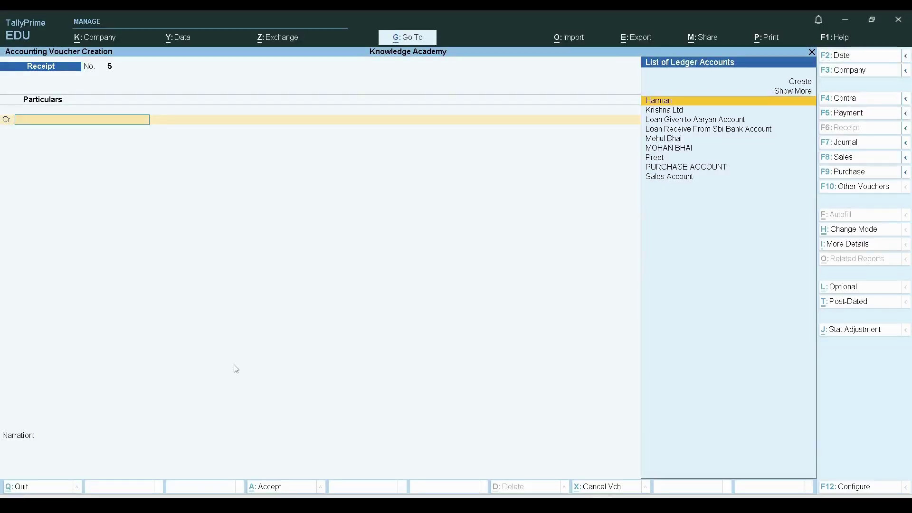
key("Escape")
key("y")
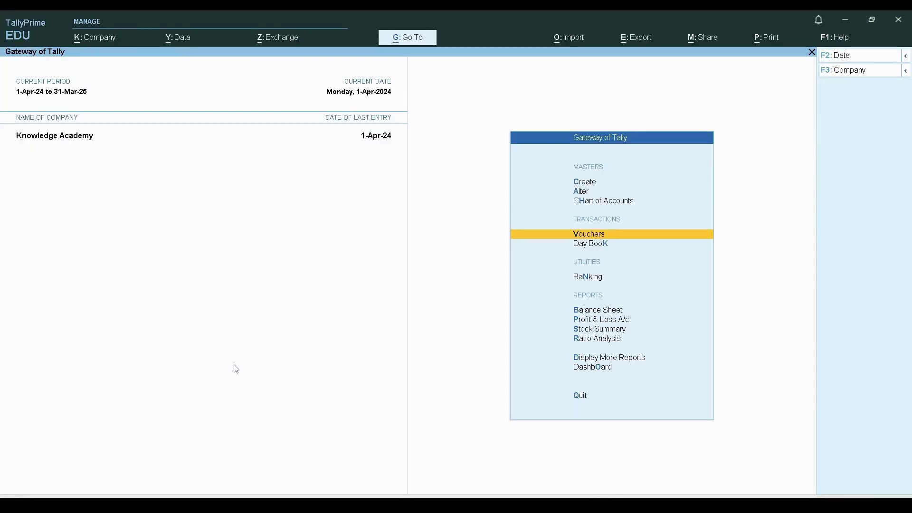
key("Down")
key("Down")
key("Down")
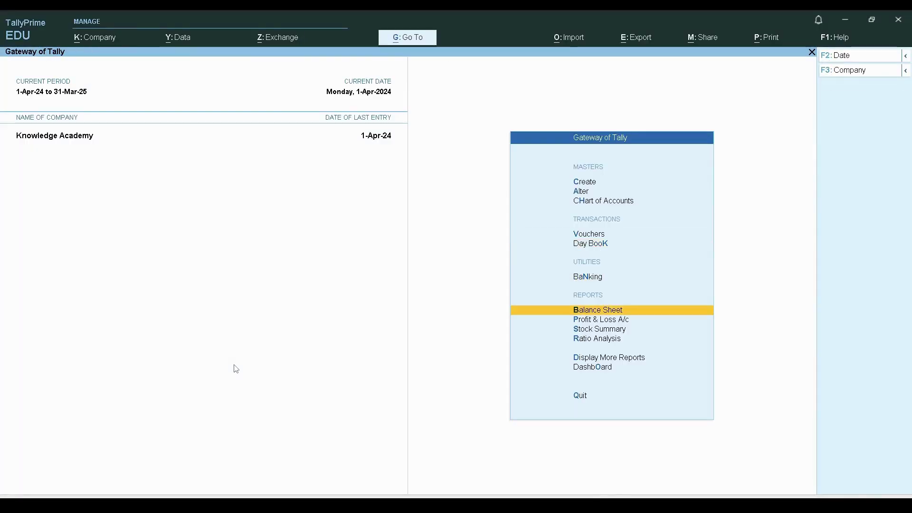
key("Return")
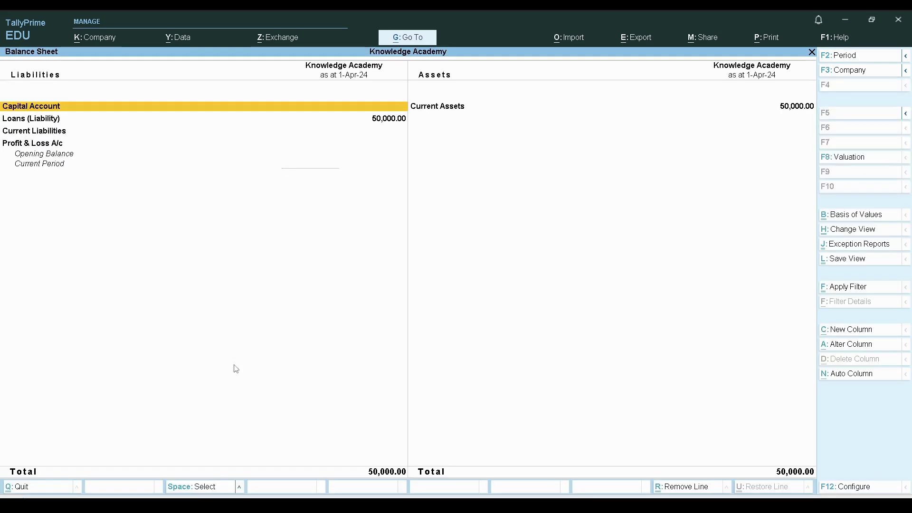
key("alt+F5")
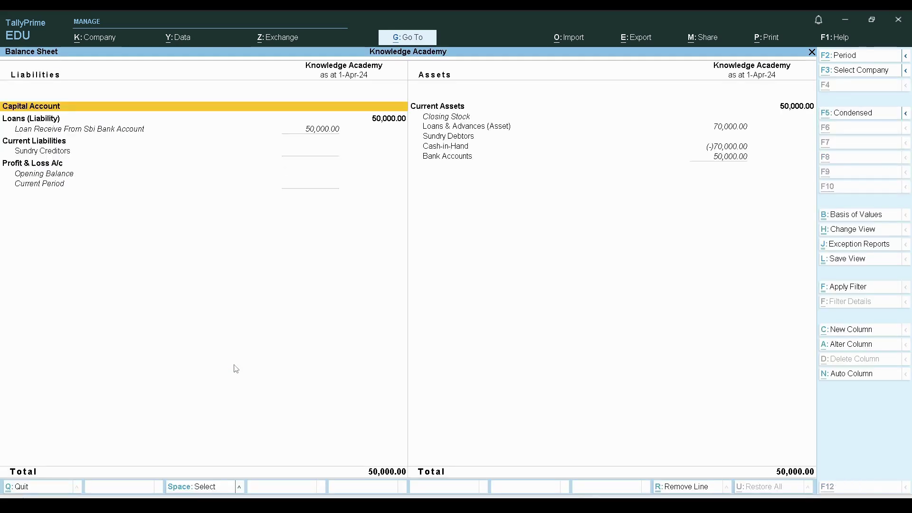
- Examine the Loans (Liability) group and its Loan Receive From Sbi Bank Account ledger in the Balance Sheet
key("Right")
key("Down")
key("Left")
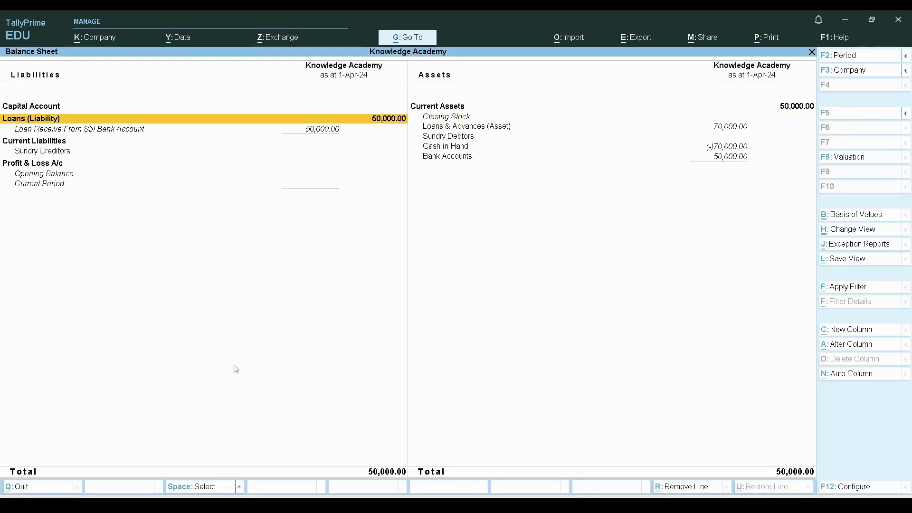
key("Down")
key("Up")
key("Down")
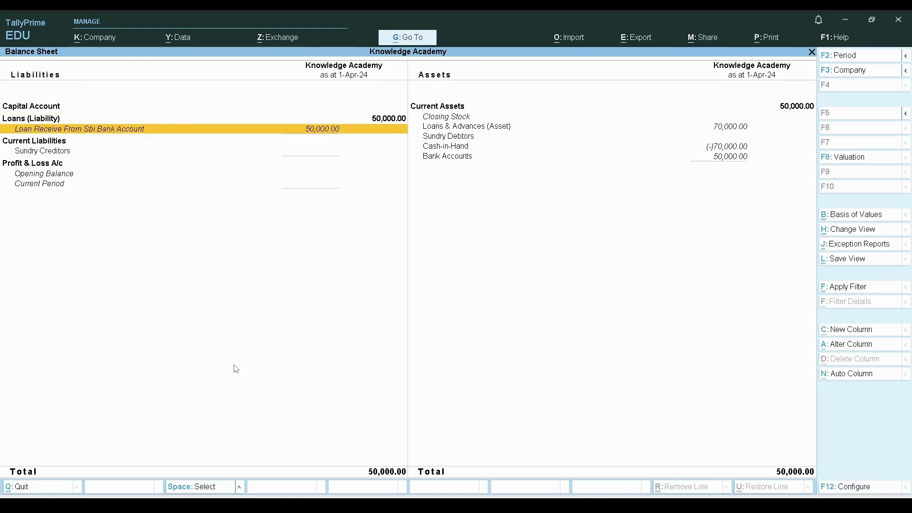
- Drill down from the Loans (Liability) group to the SBI bank loan ledger's vouchers, and return to the Balance Sheet
key("Down")
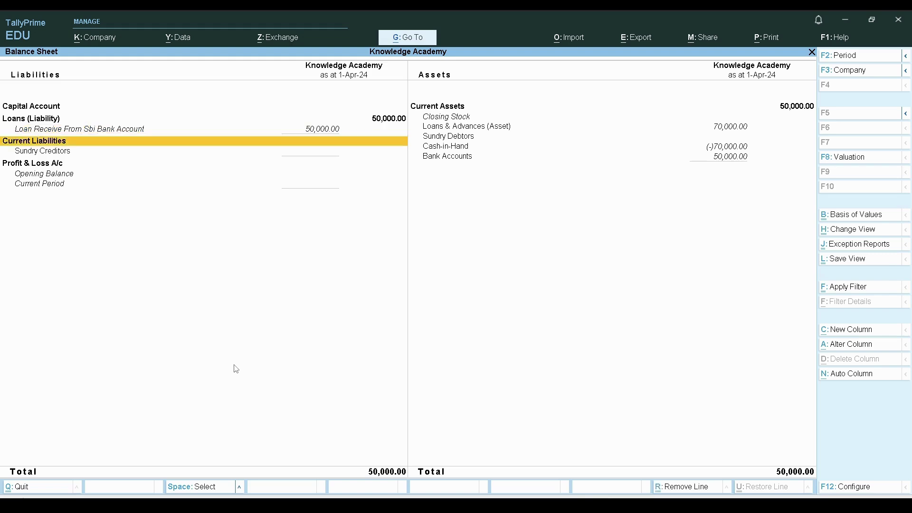
key("Up")
key("Up")
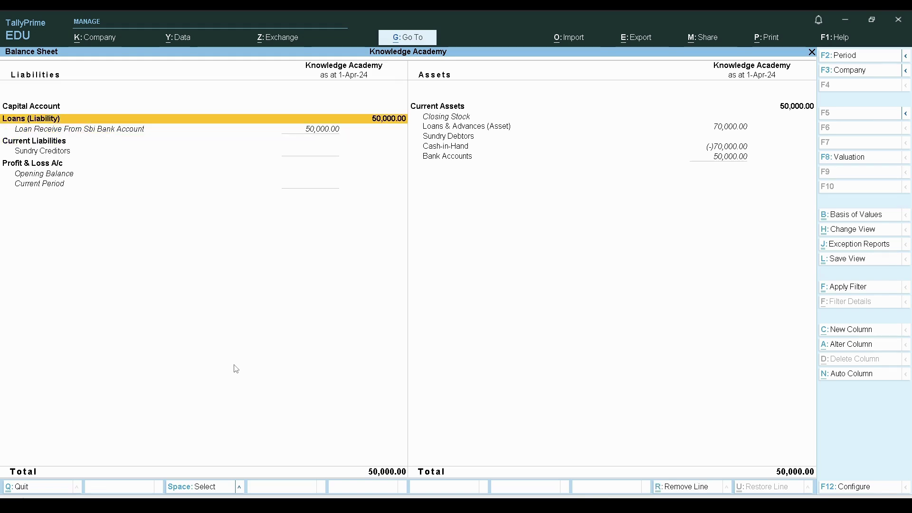
key("Return")
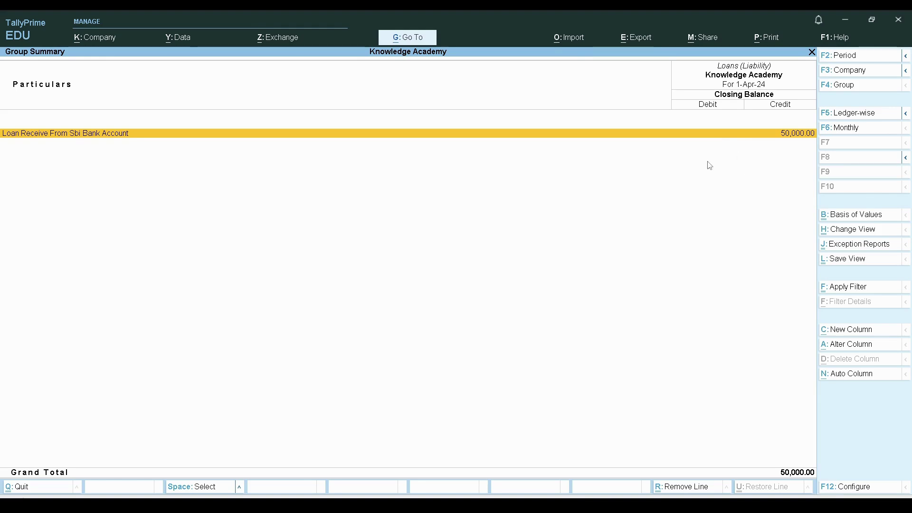
key("Return")
key("Return")
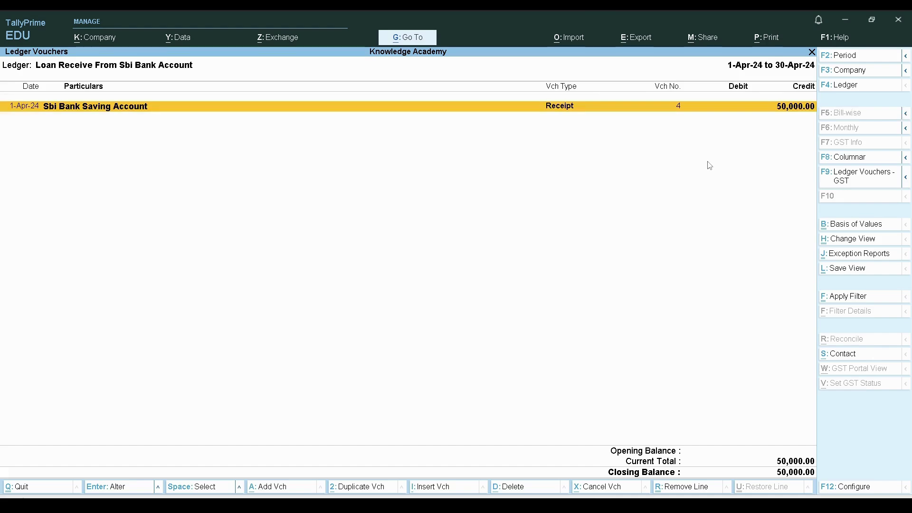
key("Escape")
key("Escape")
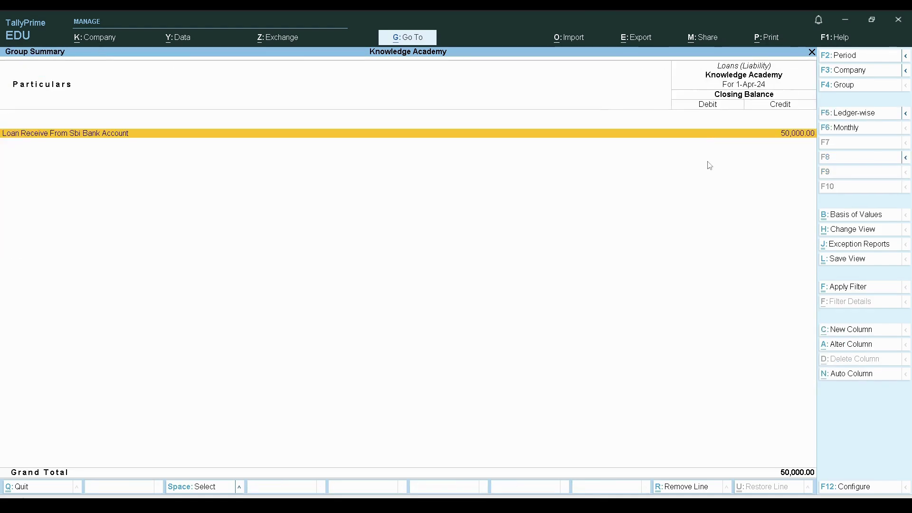
key("Escape")
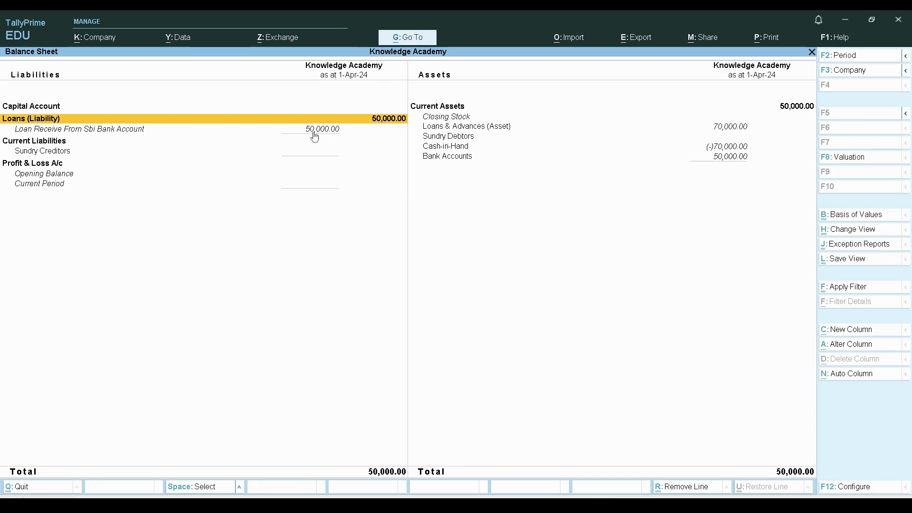
- Review the Loans & Advances (Asset) group summary for the cash loan given, and return to the Balance Sheet
key("Right")
key("Down")
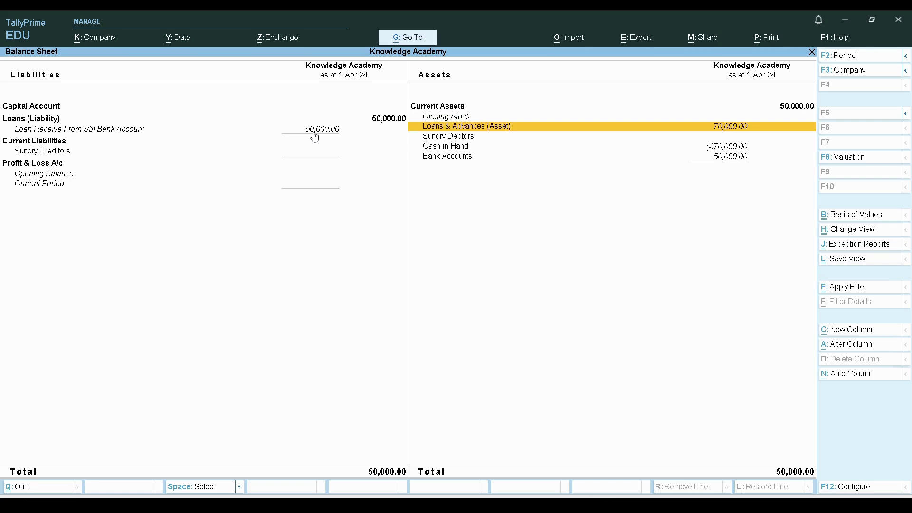
key("Return")
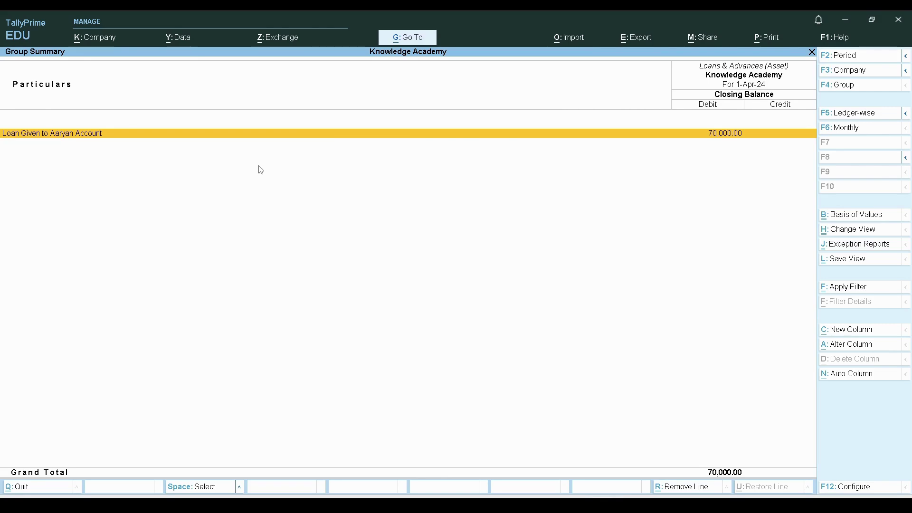
key("Escape")
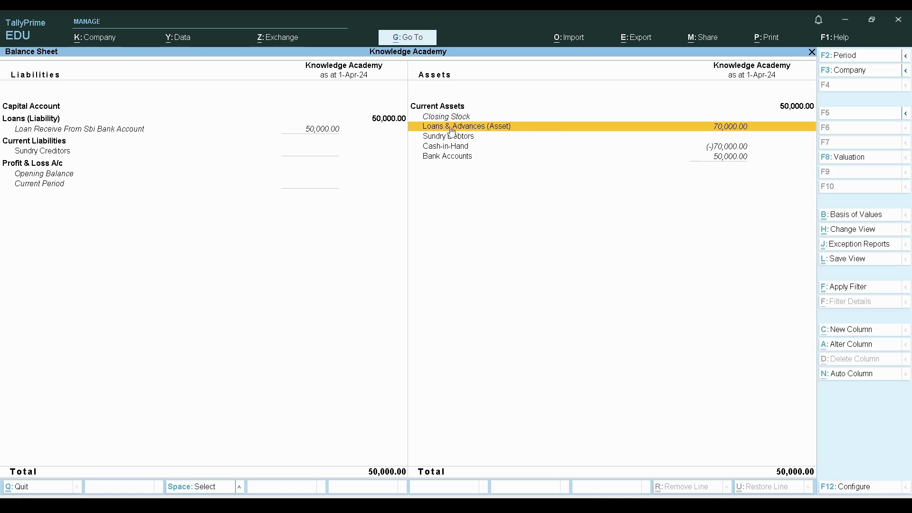
left_click(734, 128)
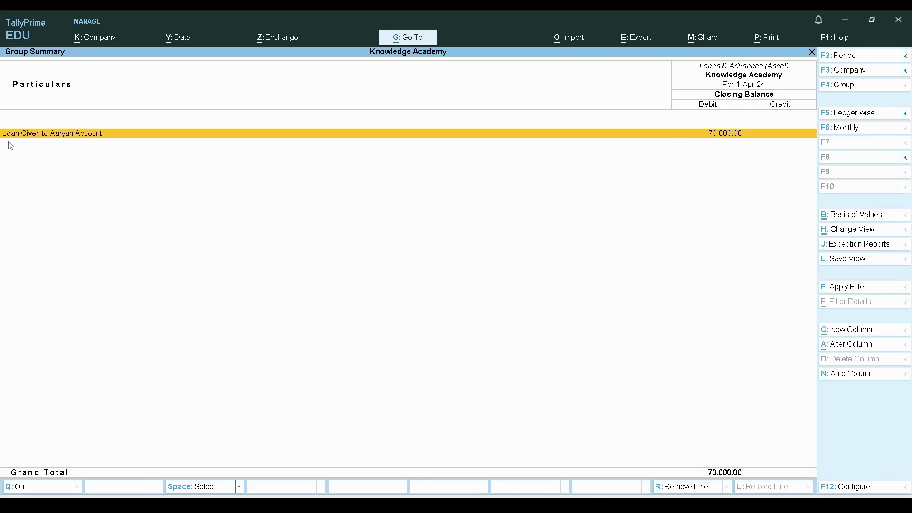
key("Escape")
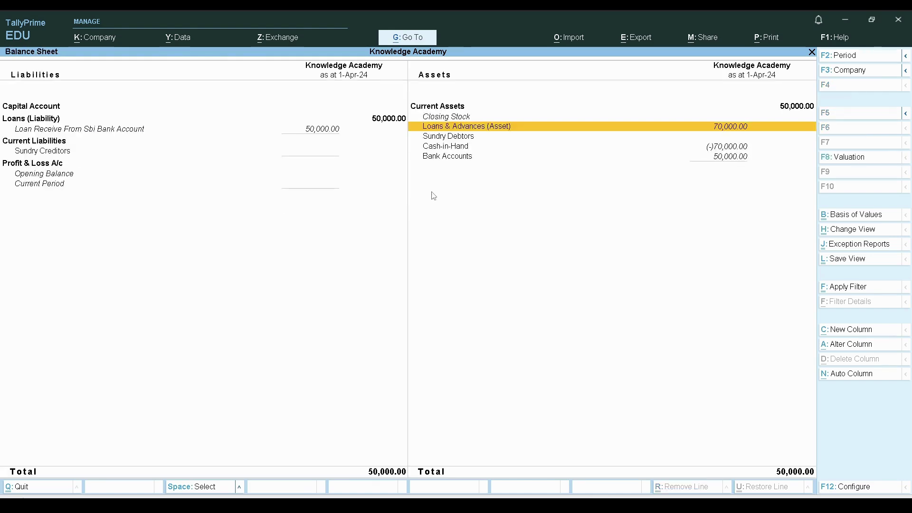
- Switch to the Word loan list and underline in red "Cash Rs 10000" in entry 1, the Indian Bank text in entry 8, and entry 18's opening words
key("alt+Tab")
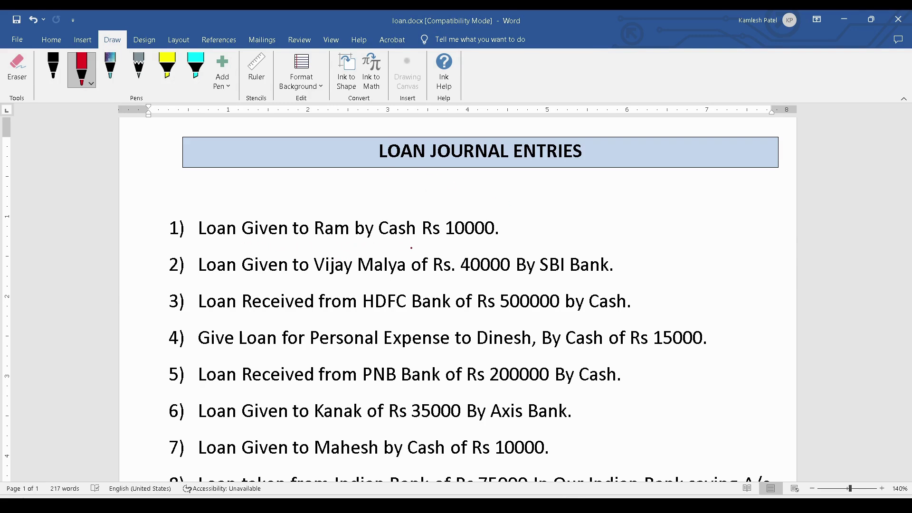
left_click_drag(381, 241, 484, 242)
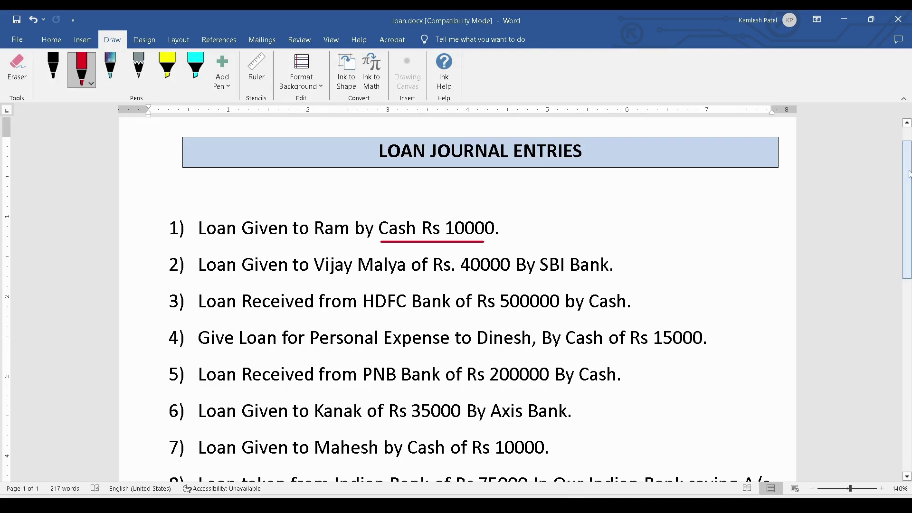
scroll(910, 187, "down", 1)
left_click_drag(910, 186, 910, 192)
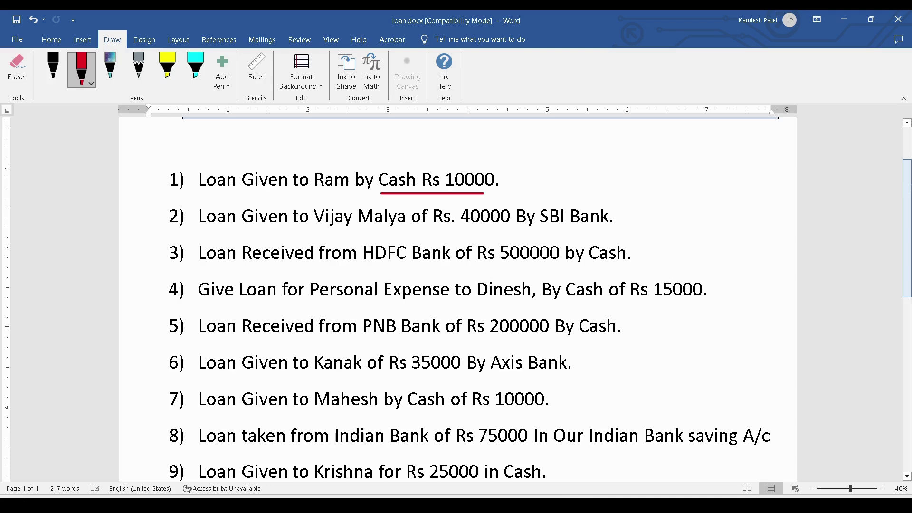
left_click_drag(910, 186, 911, 228)
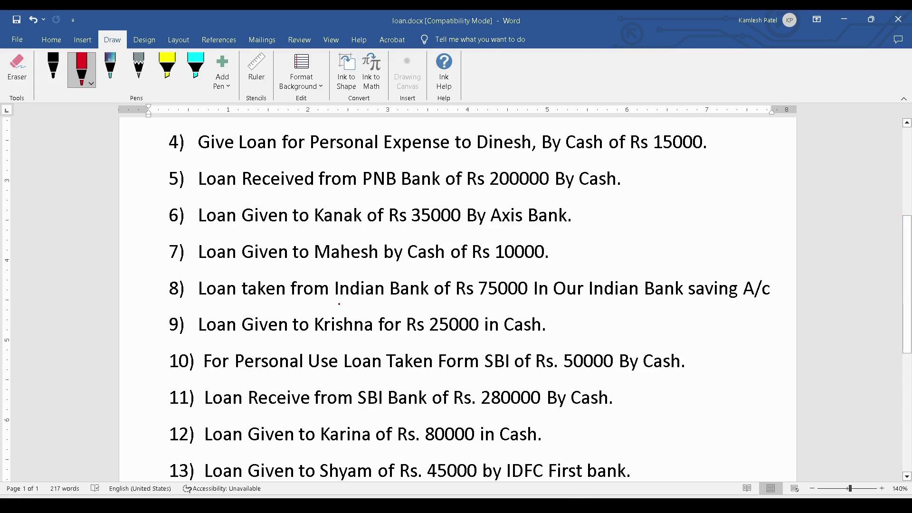
mouse_move(339, 304)
left_mouse_down()
mouse_move(504, 311)
mouse_move(767, 299)
left_mouse_up()
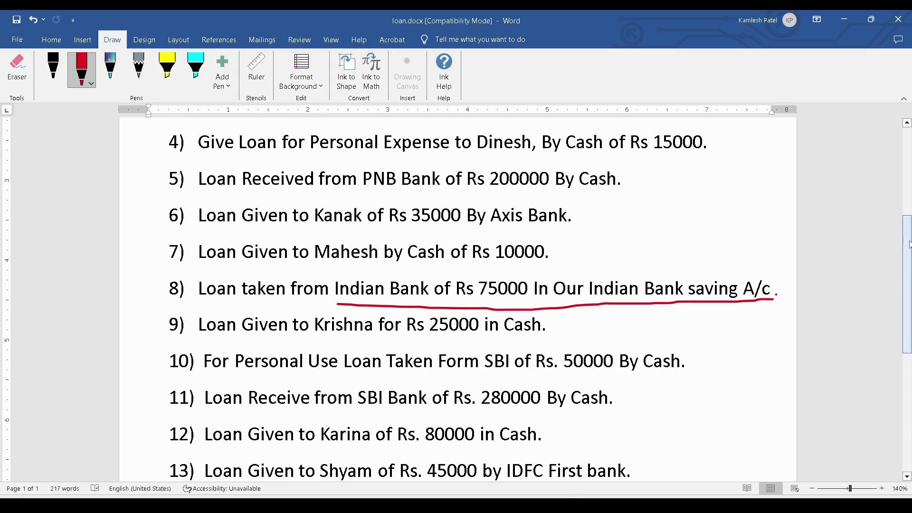
left_click_drag(909, 245, 911, 350)
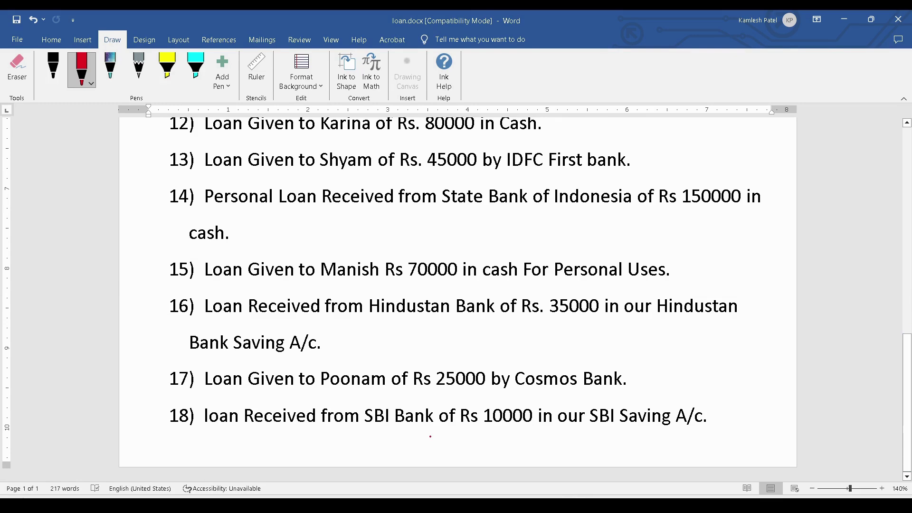
left_click_drag(169, 430, 307, 435)
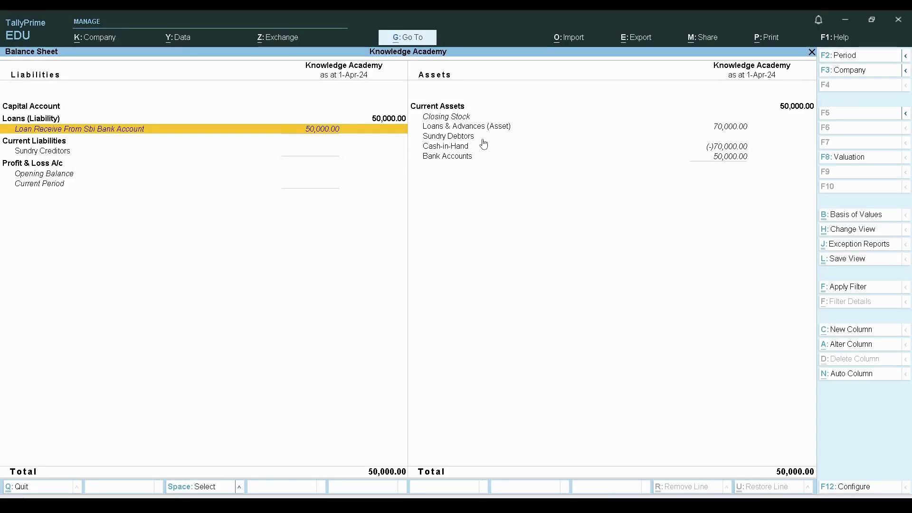
- Recheck the Loans & Advances (Asset) and Loans (Liability) group summaries in TallyPrime, and switch back to the Word loan list
left_click(505, 129)
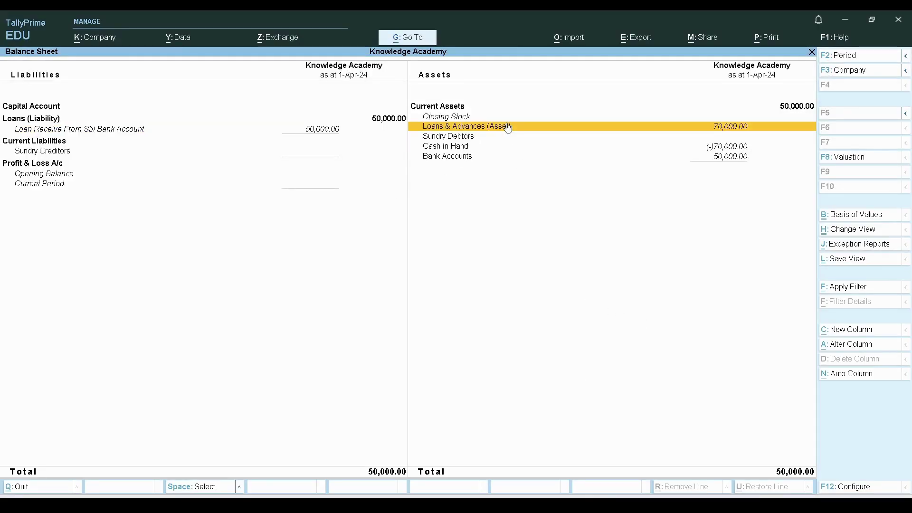
left_click(481, 130)
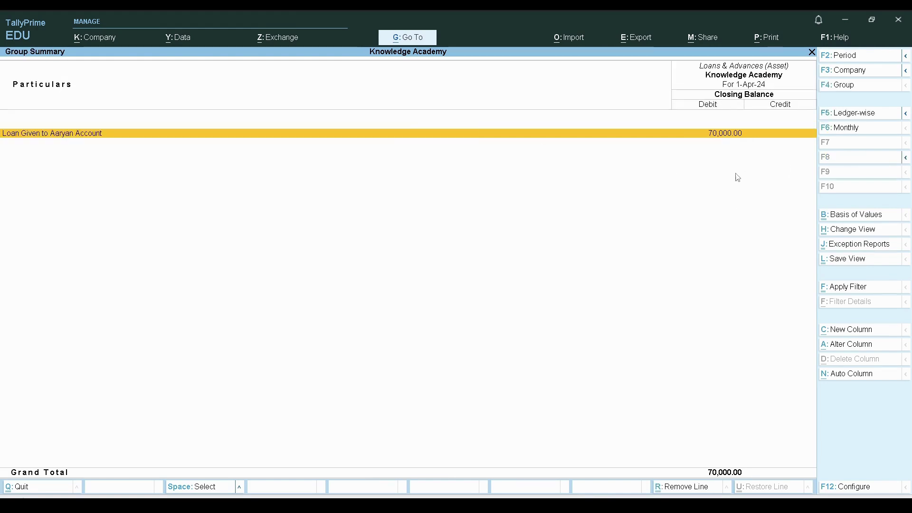
key("Escape")
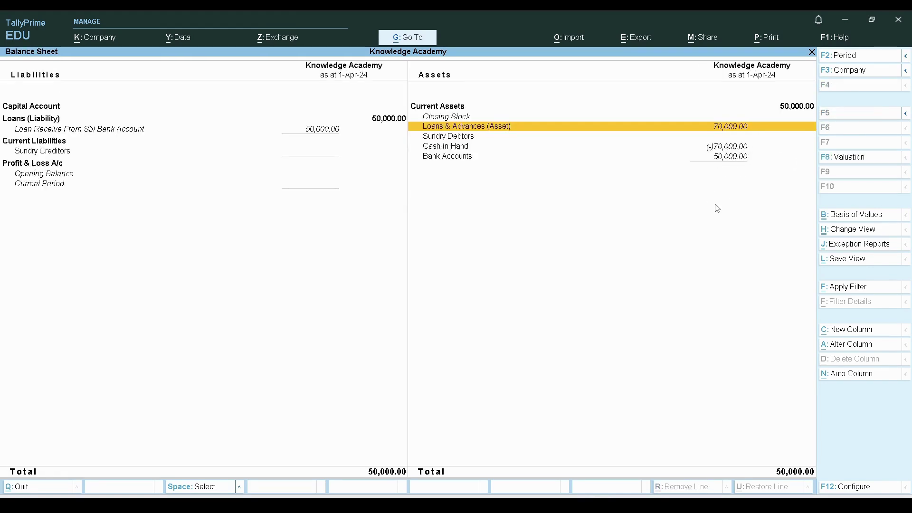
key("Left")
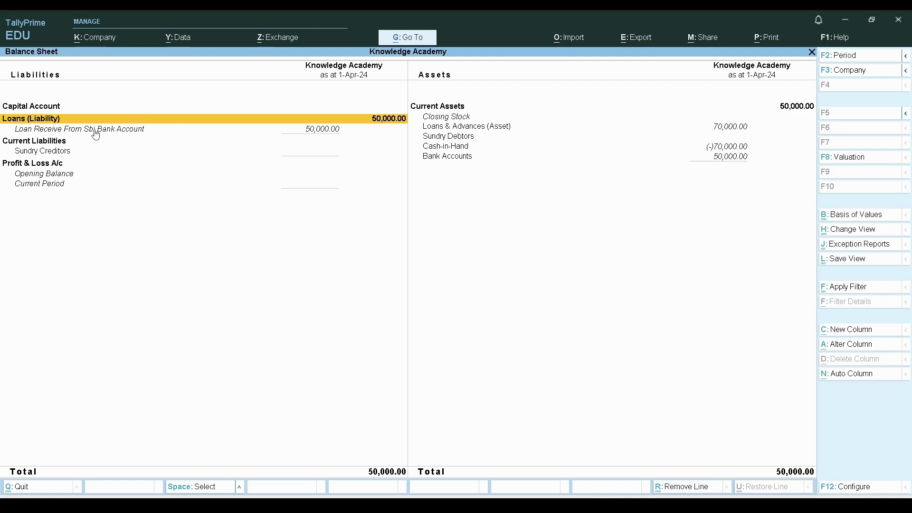
key("Return")
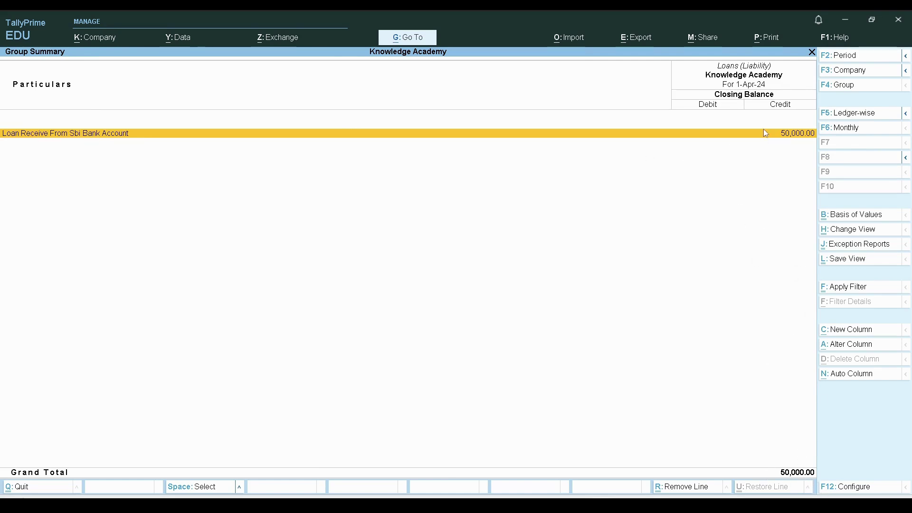
key("alt+Tab")
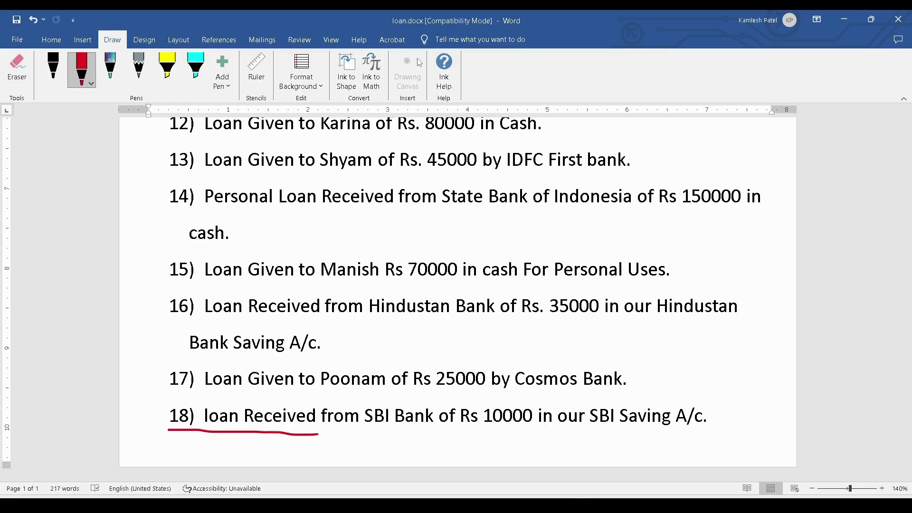